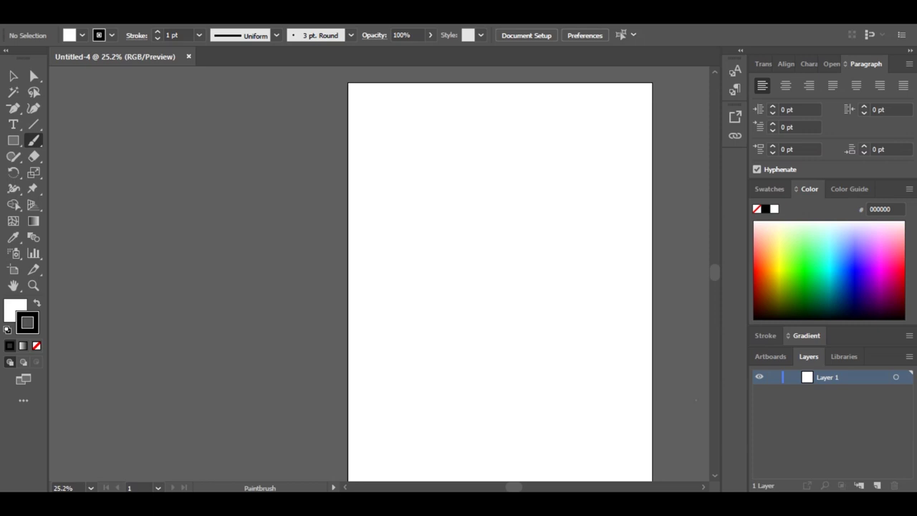
- Paint a curled, wave-like tail shape near the artboard's lower-left corner with the Paintbrush
drag(446, 344, 359, 266)
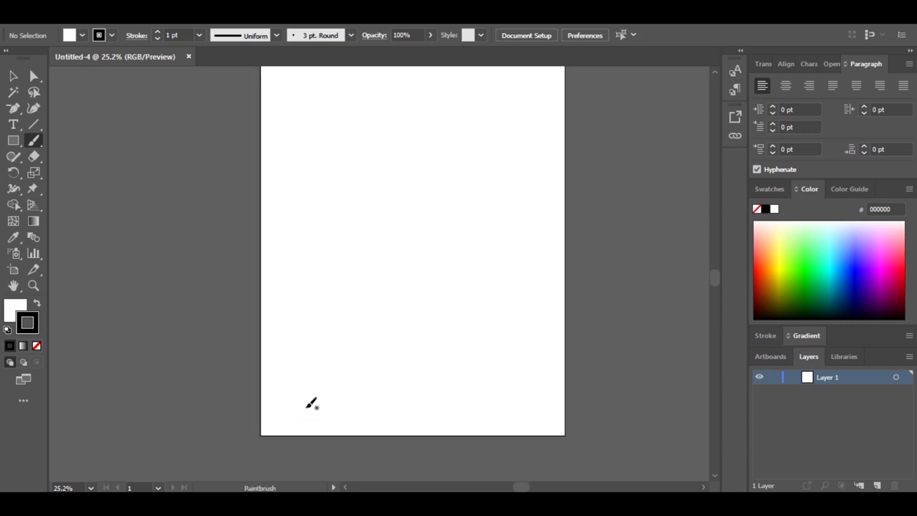
key(ctrl+plus)
key(ctrl+plus)
key(ctrl+plus)
key(ctrl+minus)
mouse_move(325, 401)
mouse_down()
mouse_move(375, 296)
mouse_move(335, 235)
mouse_up()
mouse_move(213, 387)
mouse_down()
mouse_move(233, 368)
mouse_move(313, 390)
mouse_up()
mouse_move(213, 386)
mouse_down()
mouse_move(273, 401)
mouse_move(322, 389)
mouse_up()
- Set the 3 pt. Round brush's size to 5 pt with a variable size and raised variation, and apply the change to existing strokes
click(295, 37)
double_click(230, 65)
double_click(153, 215)
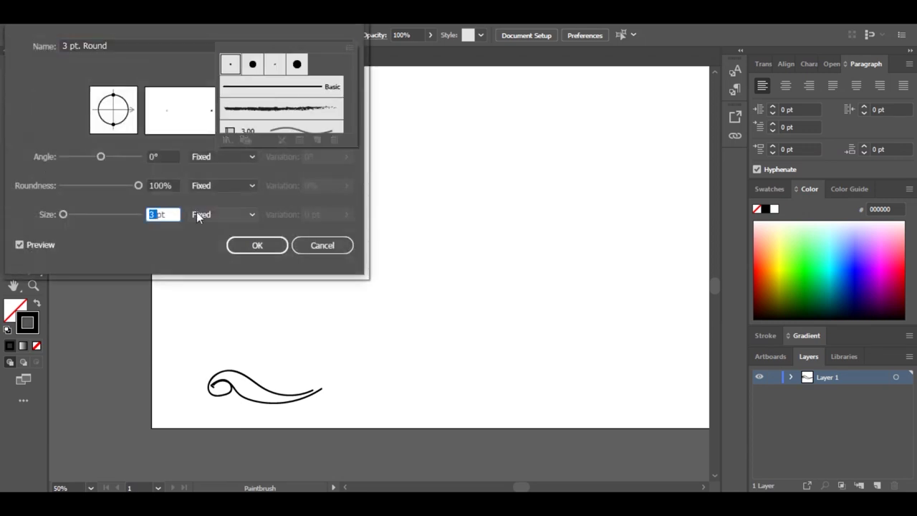
text(5)
click(222, 215)
click(209, 250)
click(346, 215)
drag(306, 230, 347, 230)
click(257, 245)
click(174, 166)
- Paint an egg-shaped body with a spiral forelock above the curled tail, and a two-sided pyramid outline beside it
click(241, 369)
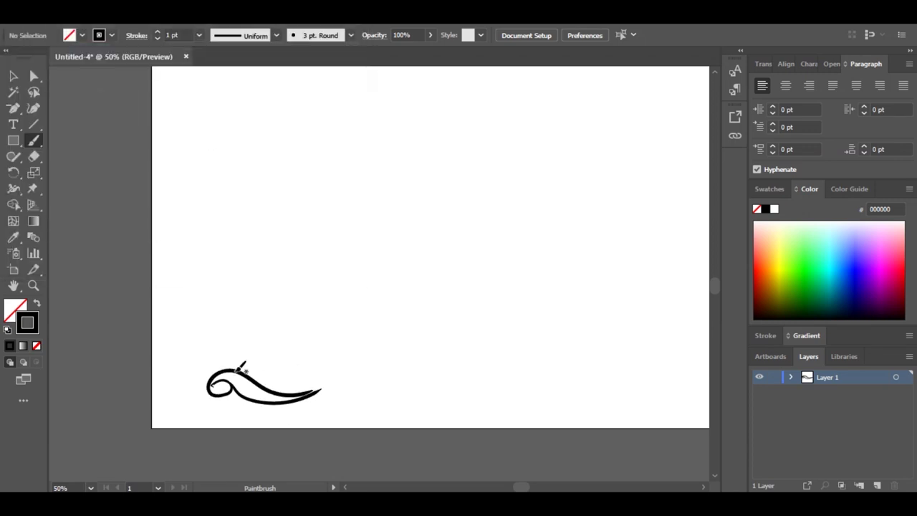
mouse_move(236, 371)
mouse_down()
mouse_move(292, 288)
mouse_move(312, 309)
mouse_move(316, 295)
mouse_move(341, 334)
mouse_move(342, 368)
mouse_move(371, 336)
mouse_move(428, 388)
mouse_up()
mouse_move(318, 391)
mouse_down()
mouse_move(375, 380)
mouse_move(369, 348)
mouse_up()
mouse_move(429, 389)
mouse_down()
mouse_move(367, 403)
mouse_move(389, 397)
mouse_up()
- Add spots, eyes, a toothy grin and cheek lines to the egg-shaped character
drag(271, 309, 270, 308)
mouse_move(268, 323)
mouse_down()
mouse_move(253, 341)
mouse_move(317, 344)
mouse_move(322, 359)
mouse_move(285, 354)
mouse_up()
mouse_move(294, 355)
mouse_down()
mouse_move(308, 357)
mouse_move(265, 376)
mouse_up()
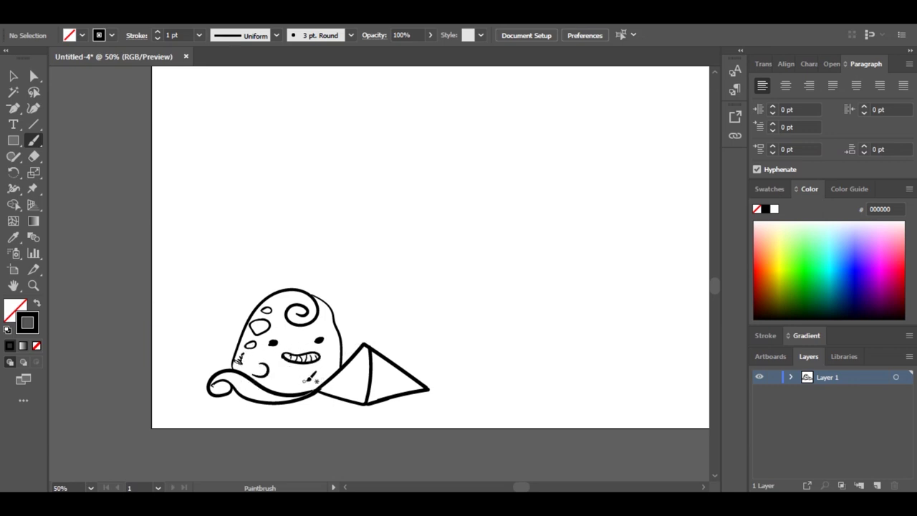
drag(333, 356, 338, 343)
- Paint stripes and a smiling face on the pyramid, and a solid black shadow under both characters
mouse_move(330, 392)
mouse_down()
mouse_move(353, 390)
mouse_move(353, 362)
mouse_move(363, 353)
mouse_move(378, 379)
mouse_up()
drag(389, 373, 392, 375)
drag(379, 387, 401, 381)
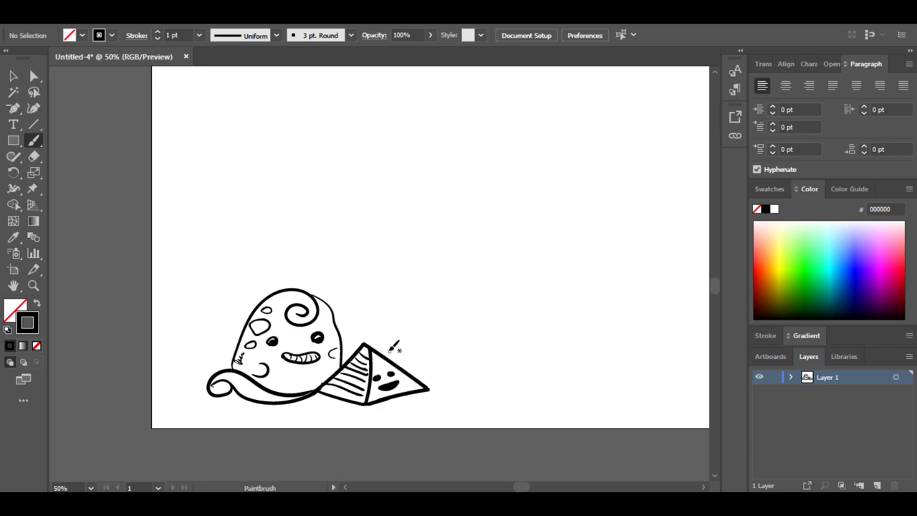
mouse_move(292, 406)
mouse_down()
mouse_move(328, 401)
mouse_move(290, 404)
mouse_move(323, 392)
mouse_move(339, 401)
mouse_move(316, 398)
mouse_move(358, 402)
mouse_move(429, 396)
mouse_move(394, 403)
mouse_up()
- Paint a round octopus with curled tentacles and a smiling face next to the pyramid, and a fluffy cloud outline overlapping it
scroll(412, 387, right, 3)
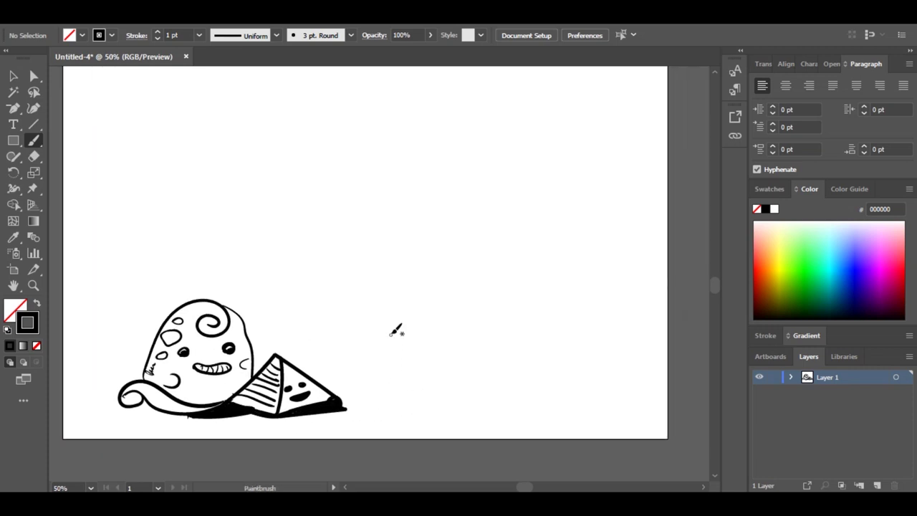
mouse_move(391, 333)
mouse_down()
mouse_move(379, 387)
mouse_move(387, 412)
mouse_move(442, 406)
mouse_move(418, 385)
mouse_up()
mouse_move(363, 379)
mouse_down()
mouse_move(346, 396)
mouse_move(373, 404)
mouse_move(328, 370)
mouse_move(366, 361)
mouse_up()
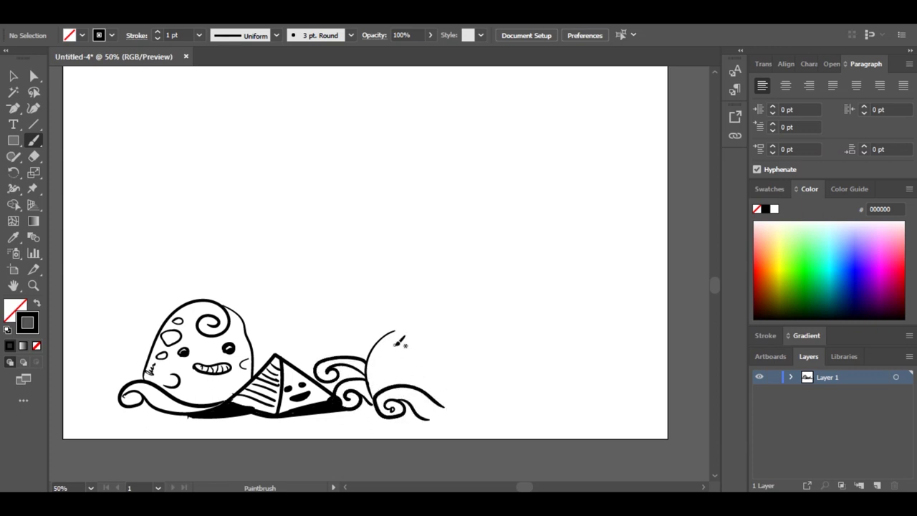
mouse_move(397, 329)
mouse_down()
mouse_move(446, 338)
mouse_move(454, 362)
mouse_move(438, 392)
mouse_move(452, 418)
mouse_move(528, 395)
mouse_move(555, 343)
mouse_move(536, 326)
mouse_move(491, 335)
mouse_up()
mouse_move(401, 347)
mouse_down()
mouse_move(413, 358)
mouse_move(396, 360)
mouse_move(428, 373)
mouse_move(436, 361)
mouse_up()
key(ctrl+z)
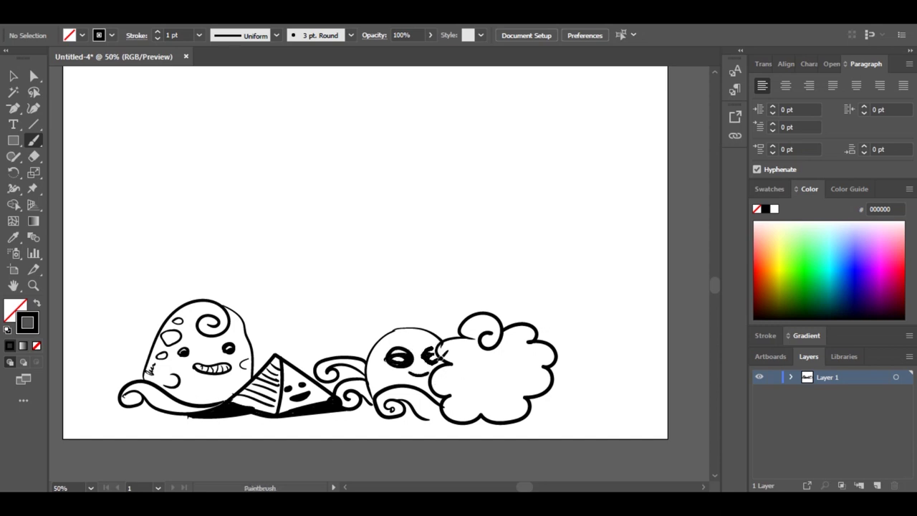
- Give the octopus a bow, cheek dashes and tentacle markings, and paint black shadow beneath its tentacles
drag(399, 326, 451, 318)
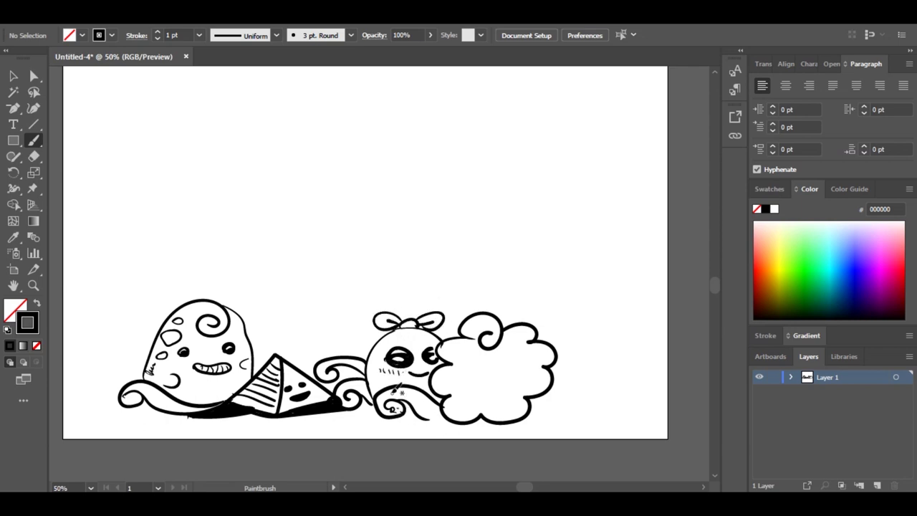
drag(393, 391, 434, 403)
drag(324, 377, 342, 363)
drag(363, 401, 393, 414)
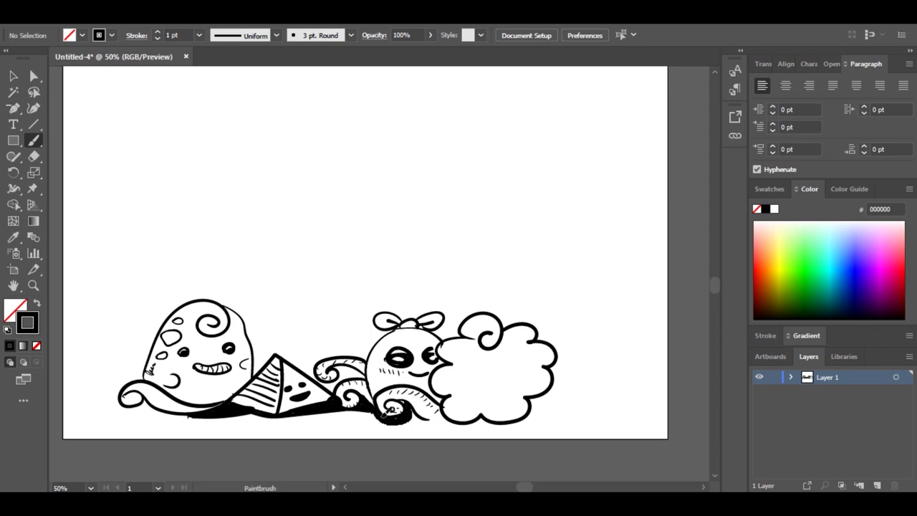
- Paint side-glancing eyes, a smile, forelock hatching and small inner curves on the cloud character
drag(492, 362, 439, 361)
mouse_move(405, 366)
mouse_down()
mouse_move(434, 368)
mouse_move(406, 364)
mouse_move(465, 366)
mouse_move(454, 384)
mouse_move(484, 390)
mouse_move(451, 394)
mouse_up()
drag(392, 374, 391, 385)
drag(402, 344, 394, 352)
drag(459, 333, 469, 337)
drag(488, 348, 479, 384)
drag(460, 400, 442, 409)
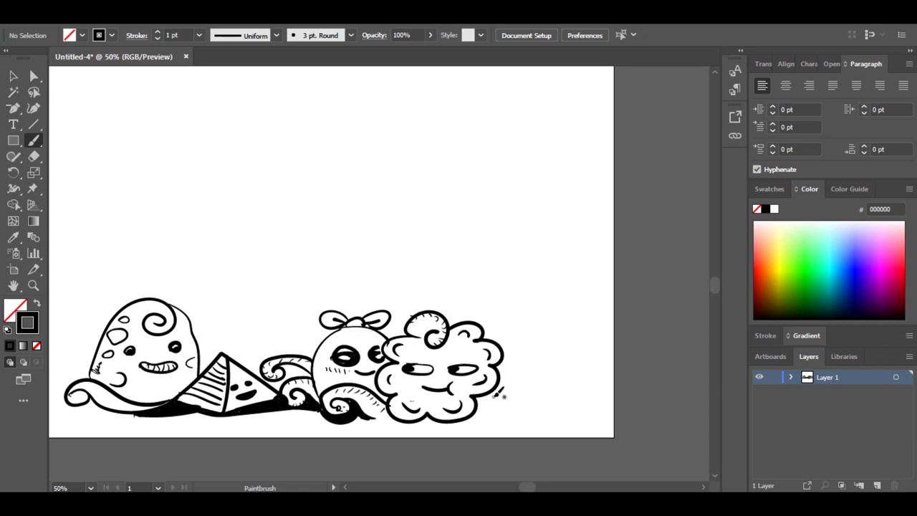
- Paint a tall open cylinder character with two upright ears, large dark eyes and an arm behind the cloud
mouse_move(501, 392)
mouse_down()
mouse_move(534, 365)
mouse_move(530, 259)
mouse_move(514, 273)
mouse_move(486, 229)
mouse_move(474, 271)
mouse_move(468, 234)
mouse_move(442, 276)
mouse_move(430, 254)
mouse_move(533, 255)
mouse_up()
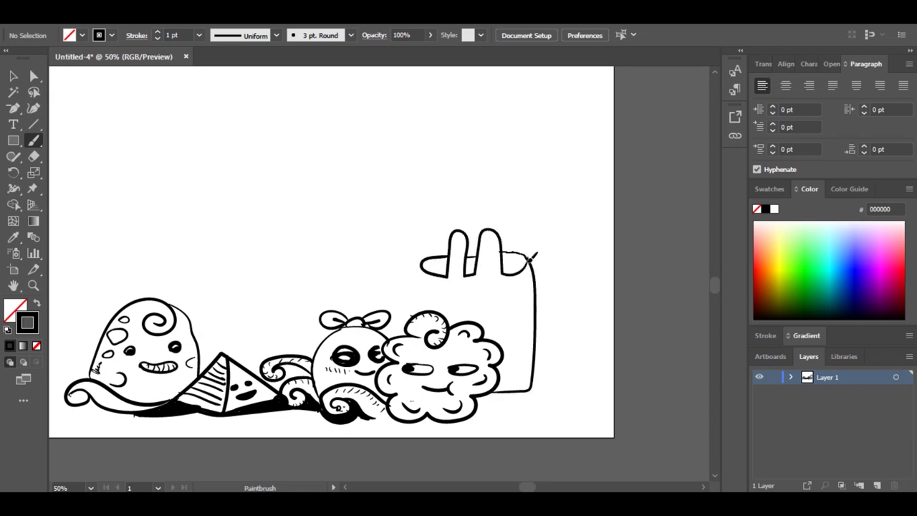
mouse_move(475, 255)
mouse_down()
mouse_move(436, 267)
mouse_move(423, 311)
mouse_up()
drag(525, 322, 498, 338)
drag(451, 288, 459, 291)
mouse_move(466, 288)
mouse_down()
mouse_move(464, 309)
mouse_move(455, 310)
mouse_move(487, 285)
mouse_move(490, 302)
mouse_up()
key(ctrl+z)
key(ctrl+z)
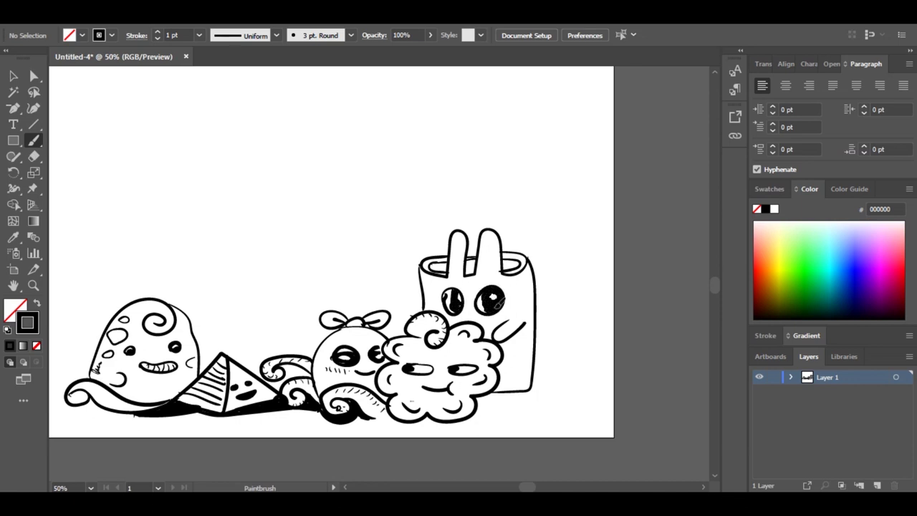
- Hatch the cylinder character's outer edge and fill a black shadow at its base
drag(524, 292, 530, 295)
drag(525, 304, 531, 307)
drag(527, 329, 530, 332)
drag(525, 362, 529, 364)
mouse_move(474, 415)
mouse_down()
mouse_move(523, 392)
mouse_move(484, 398)
mouse_move(528, 391)
mouse_up()
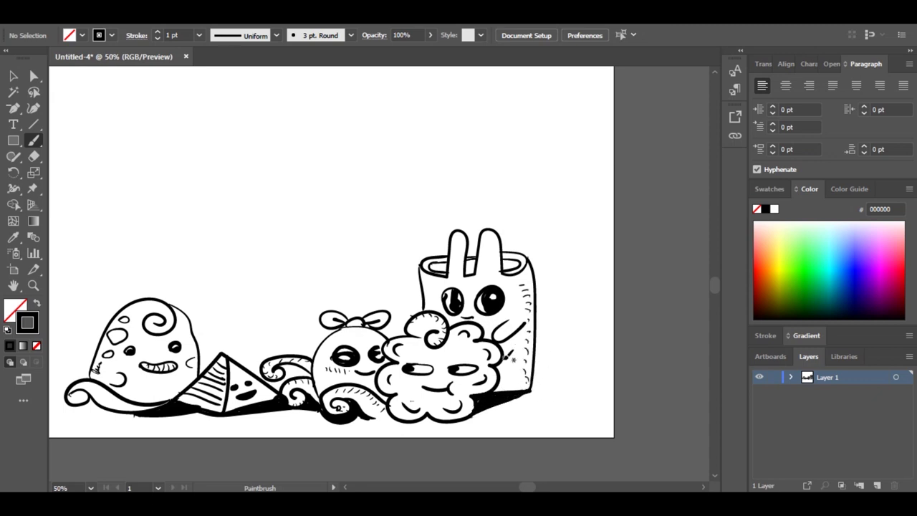
- Paint a slanted sausage-shaped character behind the egg and pyramid, with hatching, spots, dark eyes and an open smile
drag(413, 304, 549, 340)
mouse_move(234, 378)
mouse_down()
mouse_move(232, 283)
mouse_move(394, 399)
mouse_up()
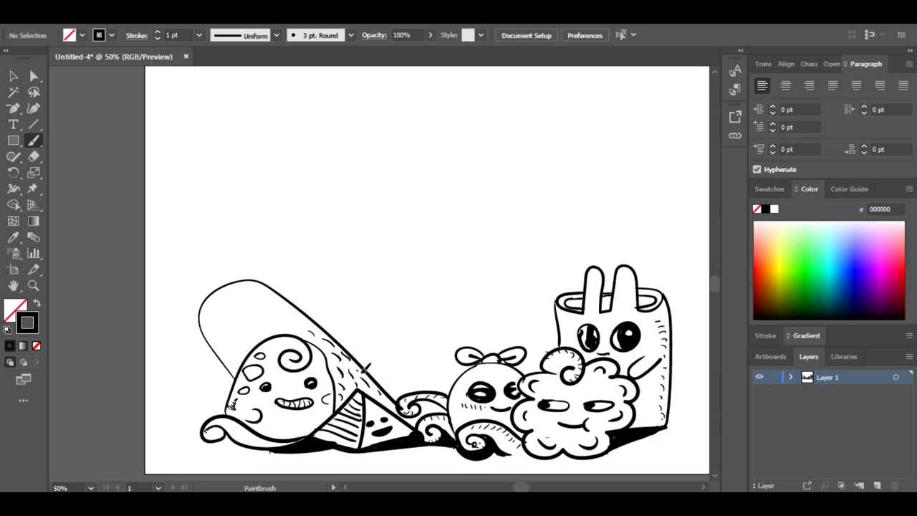
drag(232, 347, 231, 348)
drag(284, 307, 285, 313)
drag(217, 317, 221, 324)
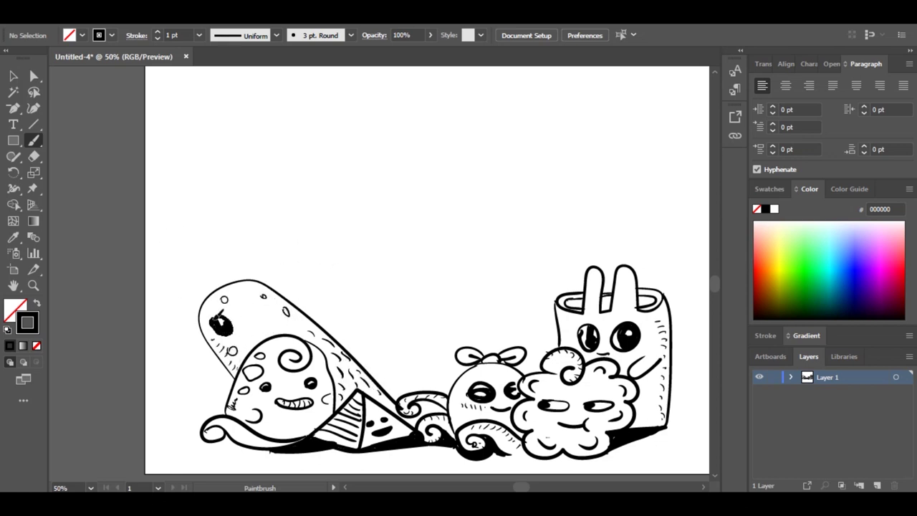
drag(246, 294, 247, 310)
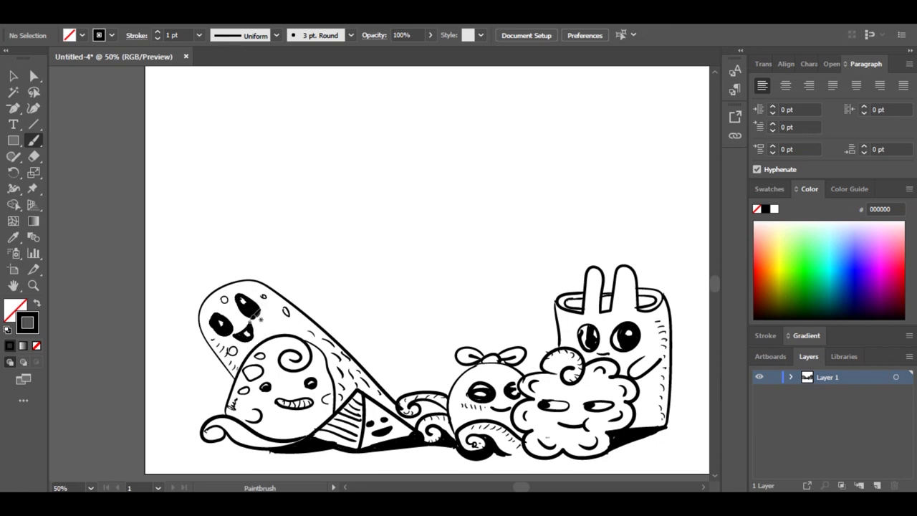
- Paint a tall rounded body with a curved stem in a black hole, and a bear head with a face in front
mouse_move(316, 321)
mouse_down()
mouse_move(335, 205)
mouse_move(404, 164)
mouse_up()
mouse_move(364, 209)
mouse_down()
mouse_move(409, 167)
mouse_move(361, 209)
mouse_move(405, 215)
mouse_move(421, 318)
mouse_move(432, 316)
mouse_move(459, 349)
mouse_move(453, 390)
mouse_up()
mouse_move(399, 329)
mouse_down()
mouse_move(392, 395)
mouse_move(414, 333)
mouse_move(442, 341)
mouse_move(429, 357)
mouse_up()
drag(407, 363, 434, 364)
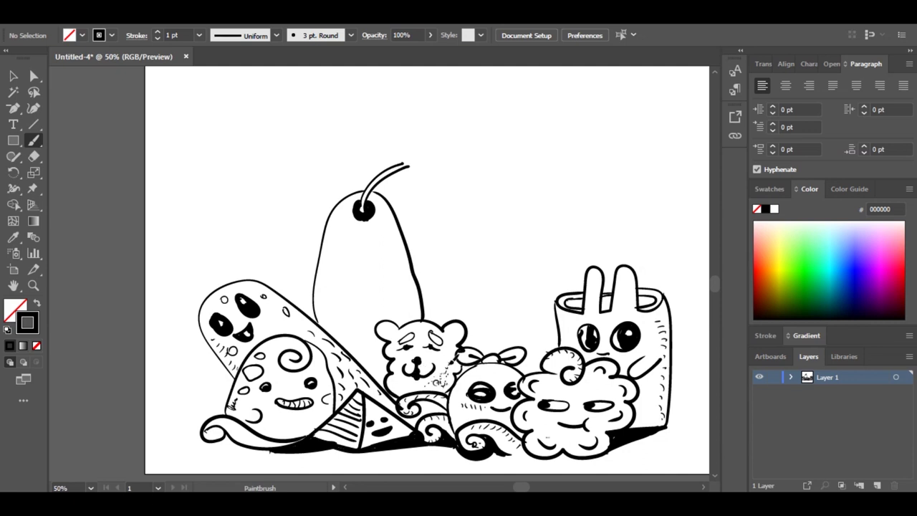
- Add inner ear lines and dotted fur texture to the bear's head
click(434, 384)
click(421, 382)
drag(454, 329, 461, 339)
drag(394, 329, 387, 334)
click(401, 357)
click(394, 388)
click(405, 387)
click(440, 388)
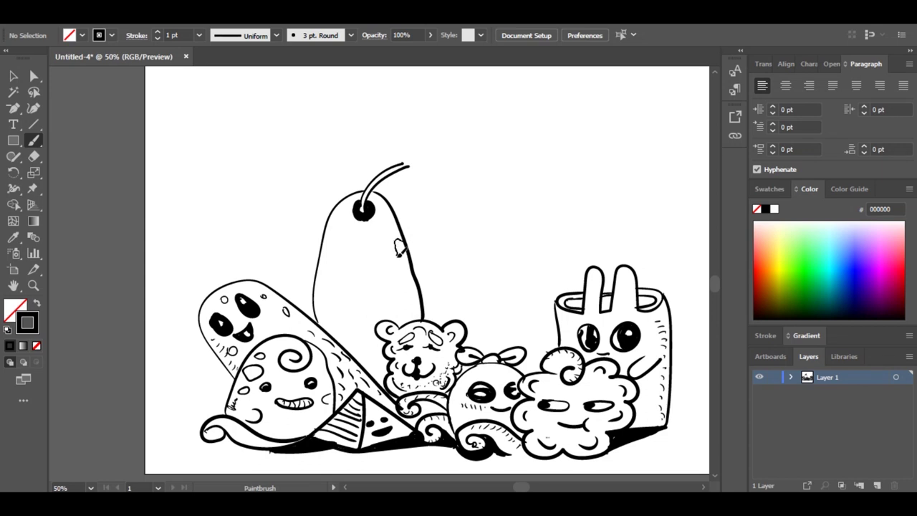
- Add a drip patch, edge hatching and a face to the stemmed character, and dark shading between it and the sausage
drag(398, 247, 411, 295)
drag(329, 276, 349, 208)
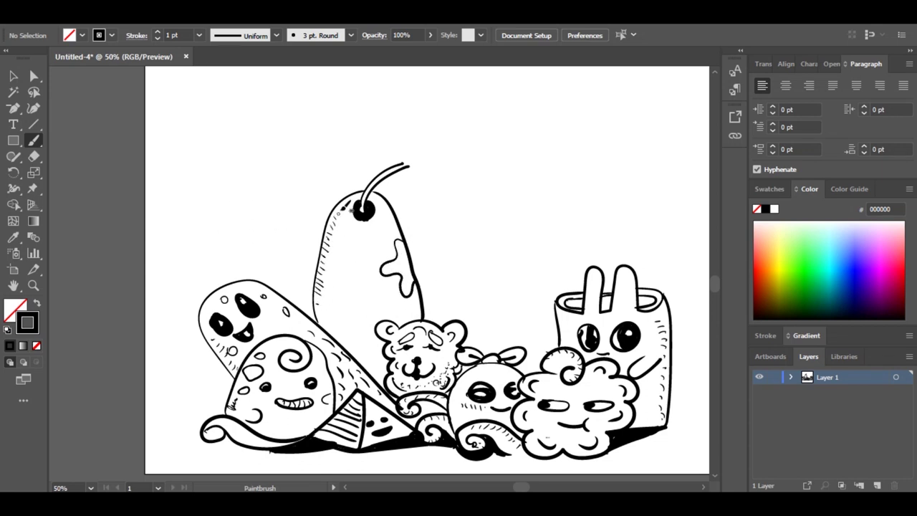
mouse_move(346, 275)
mouse_down()
mouse_move(392, 292)
mouse_move(377, 309)
mouse_up()
mouse_move(361, 354)
mouse_down()
mouse_move(398, 394)
mouse_move(387, 372)
mouse_up()
drag(334, 337, 361, 362)
drag(354, 347, 370, 364)
- Paint a domed character with a dark-eyed face and short fur strokes behind the bear
key(space)
mouse_move(431, 302)
mouse_down()
mouse_move(364, 319)
mouse_move(449, 369)
mouse_up()
mouse_move(419, 321)
mouse_down()
mouse_move(404, 335)
mouse_move(376, 335)
mouse_move(411, 351)
mouse_up()
drag(356, 301, 360, 311)
drag(363, 303, 368, 313)
- Paint a tall character with scalloped hair, thick black glasses and eyes behind the eared cylinder
mouse_move(373, 301)
mouse_down()
mouse_move(391, 312)
mouse_move(552, 205)
mouse_move(564, 283)
mouse_up()
drag(437, 228, 459, 219)
drag(472, 223, 544, 219)
mouse_move(425, 249)
mouse_down()
mouse_move(560, 251)
mouse_move(493, 253)
mouse_move(558, 254)
mouse_move(480, 279)
mouse_move(494, 255)
mouse_up()
mouse_move(482, 275)
mouse_down()
mouse_move(437, 273)
mouse_move(492, 255)
mouse_move(502, 273)
mouse_move(541, 278)
mouse_move(559, 259)
mouse_move(527, 266)
mouse_up()
drag(456, 259, 460, 265)
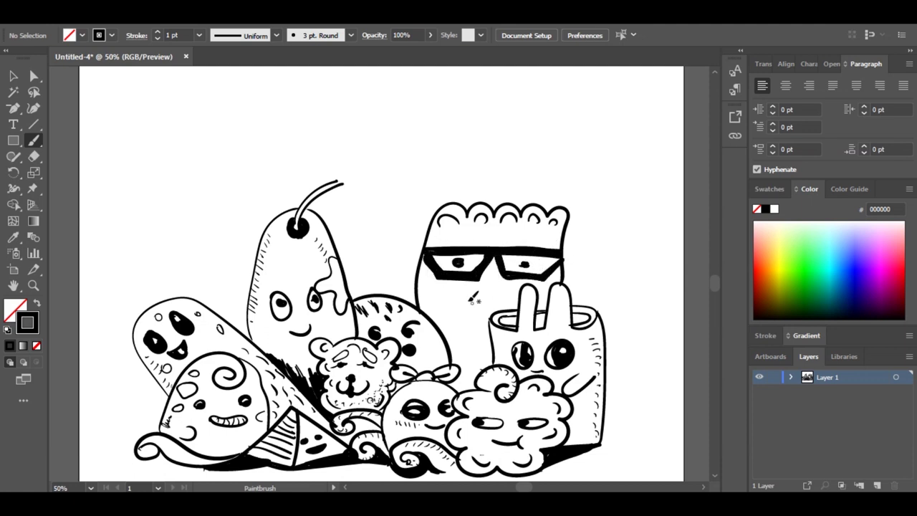
- Give the glasses character a smile and a hand, and fill the gap below with small pebbles
drag(450, 297, 494, 308)
drag(447, 297, 458, 286)
mouse_move(437, 315)
mouse_down()
mouse_move(484, 343)
mouse_move(480, 356)
mouse_up()
drag(467, 360, 468, 361)
drag(464, 370, 471, 379)
drag(487, 344, 488, 346)
- Paint a veined leaf and a five-petal flower at the end of the curved stem
key(space)
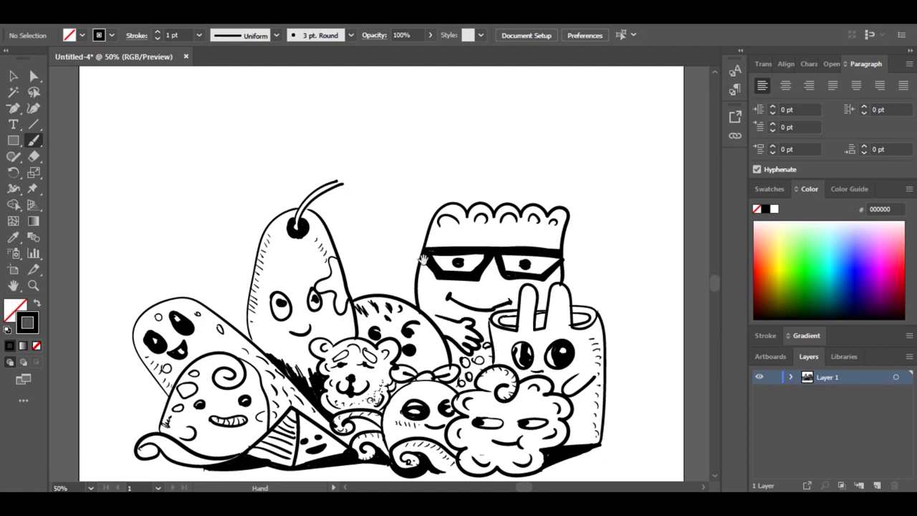
mouse_move(430, 258)
mouse_down()
mouse_move(505, 341)
mouse_move(456, 358)
mouse_move(453, 337)
mouse_up()
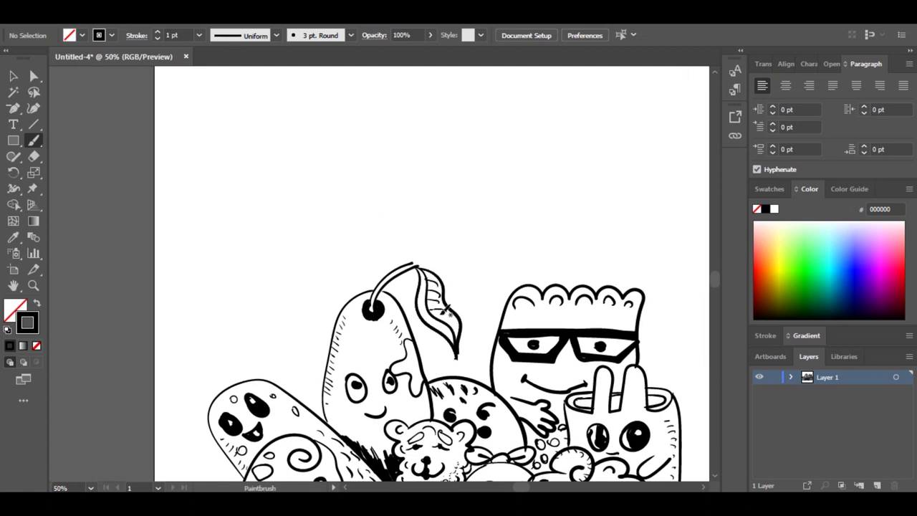
drag(424, 280, 433, 319)
mouse_move(434, 245)
mouse_down()
mouse_move(474, 242)
mouse_move(460, 228)
mouse_move(446, 260)
mouse_up()
mouse_move(433, 229)
mouse_down()
mouse_move(473, 246)
mouse_move(434, 273)
mouse_move(473, 212)
mouse_move(420, 230)
mouse_move(432, 262)
mouse_up()
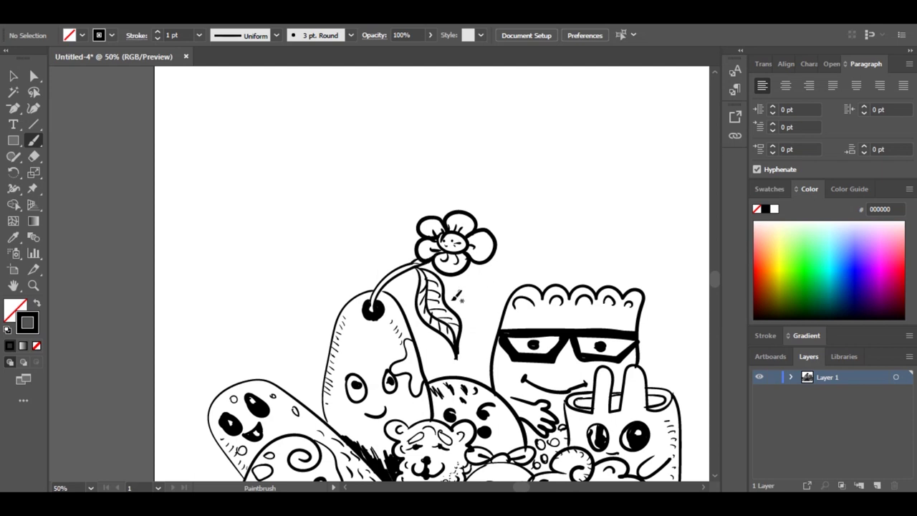
- Paint a large rounded body outline behind the glasses character and fill the gap around the flower and leaf solid black
mouse_move(450, 362)
mouse_down()
mouse_move(434, 362)
mouse_move(466, 376)
mouse_move(491, 358)
mouse_move(458, 360)
mouse_move(423, 326)
mouse_move(491, 326)
mouse_move(530, 275)
mouse_move(549, 278)
mouse_move(503, 221)
mouse_move(631, 171)
mouse_move(695, 331)
mouse_up()
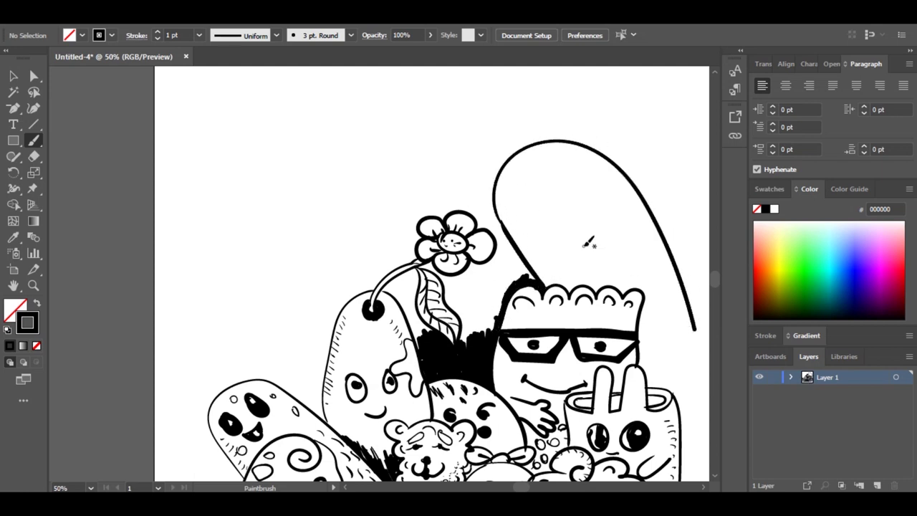
mouse_move(513, 245)
mouse_down()
mouse_move(537, 277)
mouse_move(501, 236)
mouse_move(517, 280)
mouse_move(473, 265)
mouse_move(502, 299)
mouse_move(474, 269)
mouse_move(427, 258)
mouse_move(465, 333)
mouse_move(474, 276)
mouse_up()
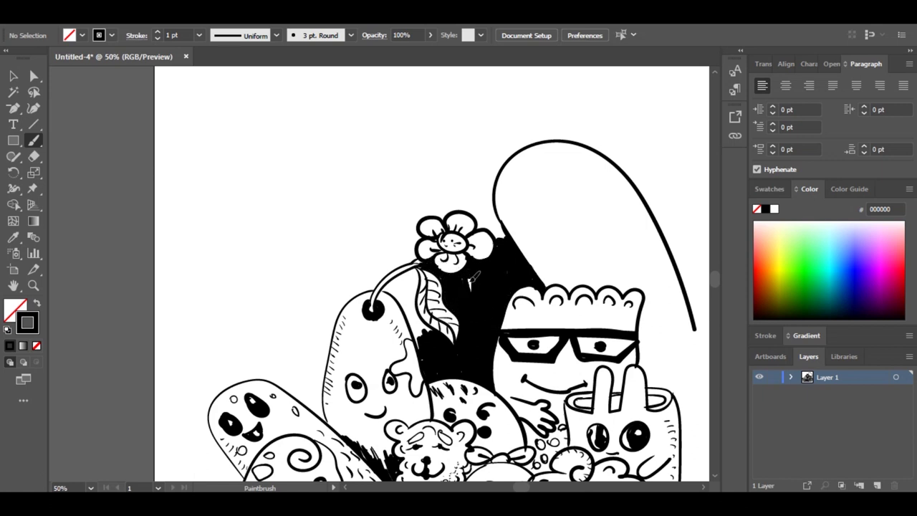
mouse_move(394, 288)
mouse_down()
mouse_move(423, 295)
mouse_move(416, 342)
mouse_move(403, 304)
mouse_move(412, 271)
mouse_move(439, 294)
mouse_up()
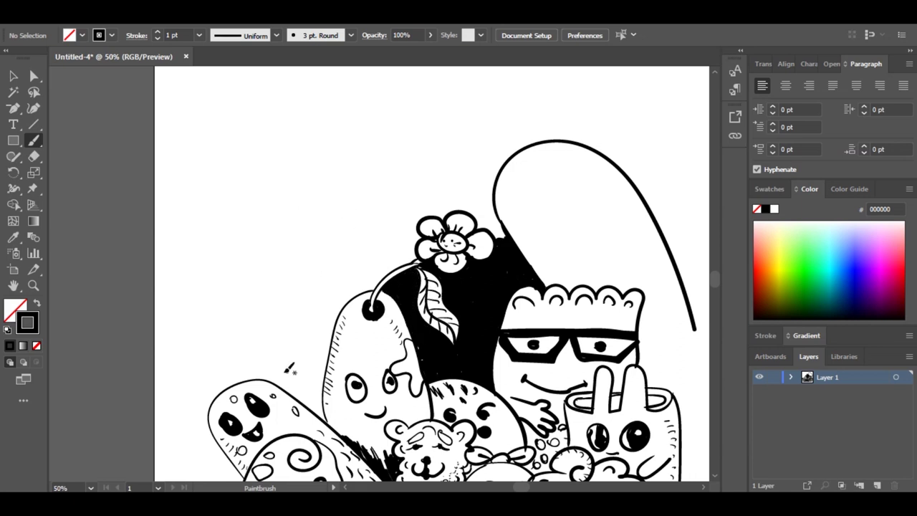
- Paint a pear-shaped character above the sausage, with a small ear, a flower mark, head spots and belly dashes
mouse_move(222, 374)
mouse_down()
mouse_move(287, 266)
mouse_move(335, 320)
mouse_up()
mouse_move(205, 264)
mouse_down()
mouse_move(225, 270)
mouse_move(216, 284)
mouse_up()
drag(227, 253, 230, 256)
mouse_move(246, 257)
mouse_down()
mouse_move(262, 251)
mouse_move(242, 270)
mouse_up()
drag(219, 349, 215, 355)
- Add two hands, dark eyes and a smile to the pear-shaped character, and shade the gap below it with dark strokes
drag(226, 359, 265, 351)
drag(264, 351, 241, 359)
drag(301, 312, 298, 345)
drag(298, 345, 308, 320)
mouse_move(227, 312)
mouse_down()
mouse_move(268, 301)
mouse_move(271, 320)
mouse_up()
drag(314, 389, 286, 419)
drag(328, 363, 299, 420)
- Paint a larger character with a leaning, bulbous head behind the pear-shaped one, adding hatching, spots and a hand
drag(325, 255, 345, 321)
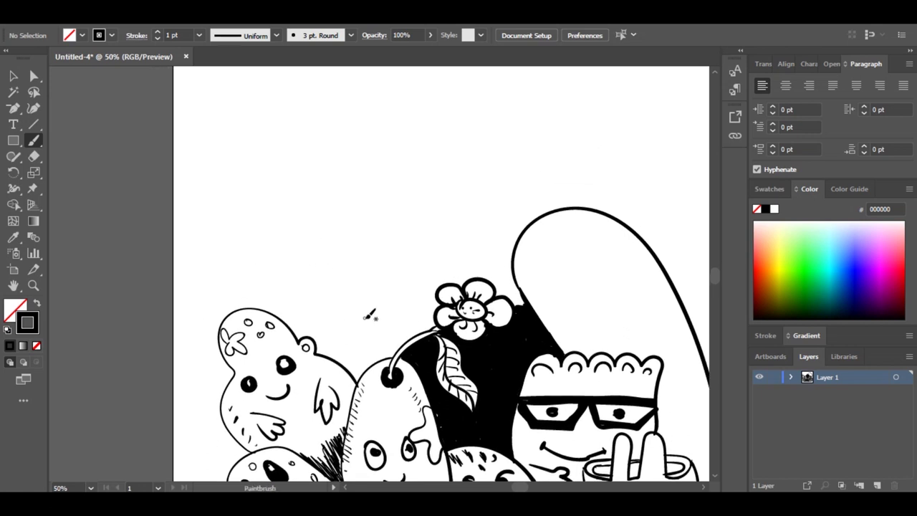
mouse_move(414, 330)
mouse_down()
mouse_move(351, 236)
mouse_move(247, 240)
mouse_move(236, 304)
mouse_up()
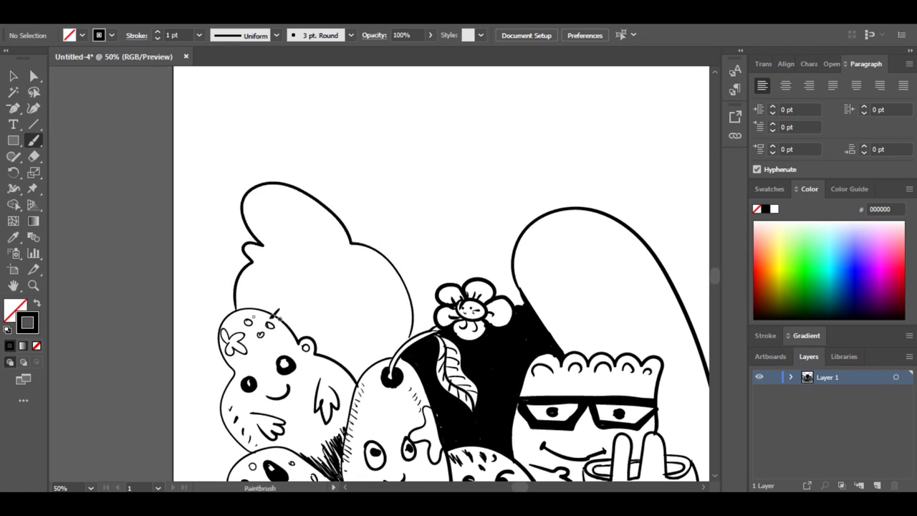
mouse_move(263, 240)
mouse_down()
mouse_move(249, 204)
mouse_move(286, 204)
mouse_up()
drag(271, 192, 270, 193)
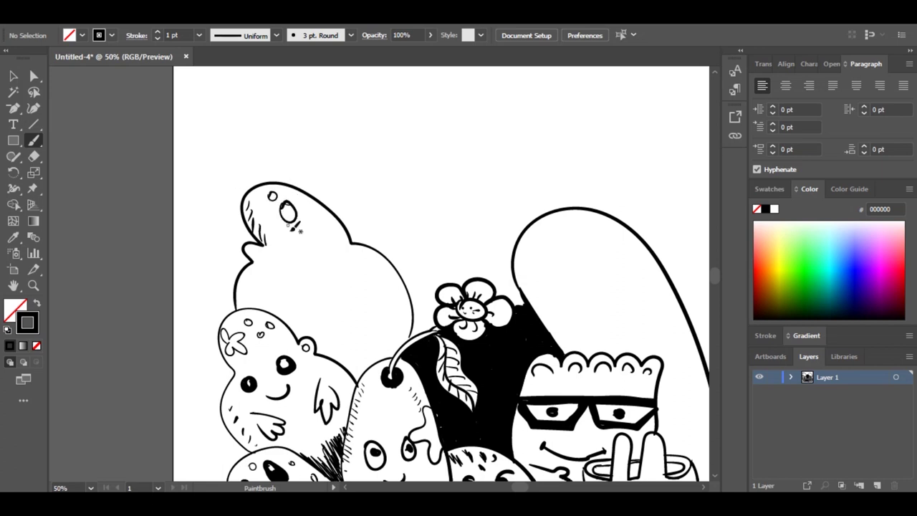
drag(275, 238, 269, 256)
drag(237, 291, 271, 309)
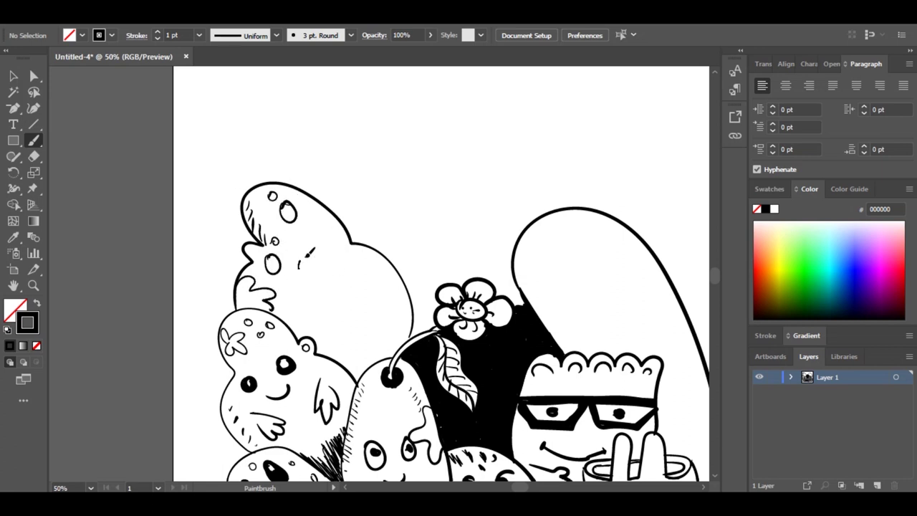
- Paint eyebrows, a large dark eye, a smile and two more hands on the bulbous-headed character
drag(300, 269, 308, 256)
mouse_move(330, 254)
mouse_down()
mouse_move(333, 265)
mouse_move(344, 240)
mouse_up()
mouse_move(308, 296)
mouse_down()
mouse_move(361, 307)
mouse_move(369, 337)
mouse_up()
drag(316, 325, 354, 344)
drag(377, 283, 412, 325)
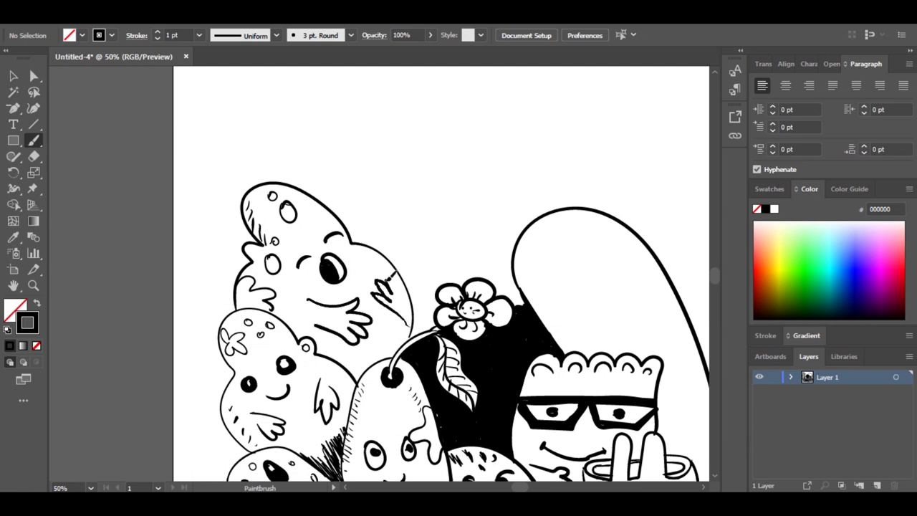
- Paint a scalloped cloud character with a spiral curl behind the bulbous head, and give it dark eyes and an open mouth
drag(367, 280, 325, 291)
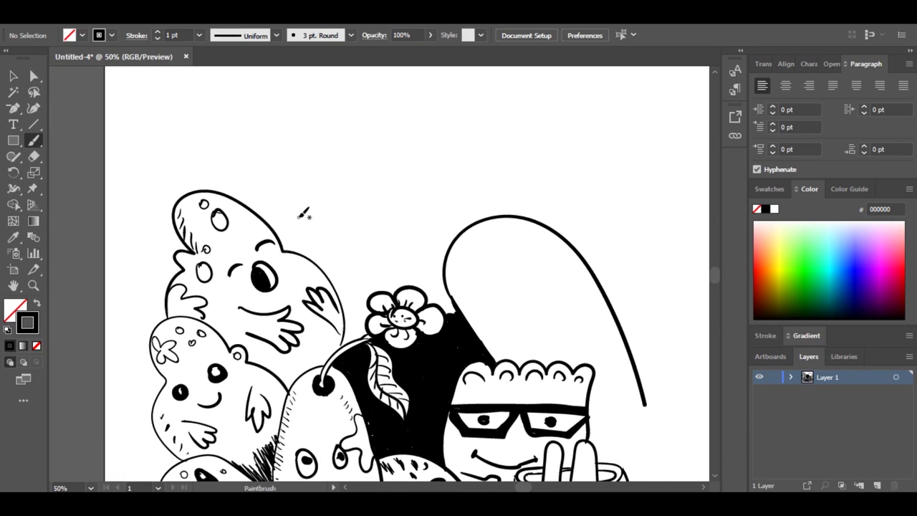
mouse_move(158, 285)
mouse_down()
mouse_move(136, 179)
mouse_move(213, 142)
mouse_move(323, 209)
mouse_move(301, 251)
mouse_up()
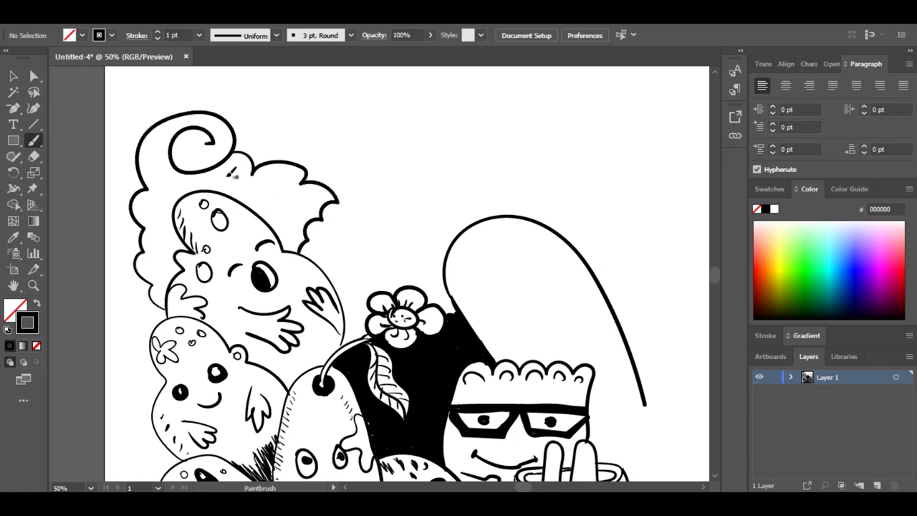
drag(170, 186, 210, 178)
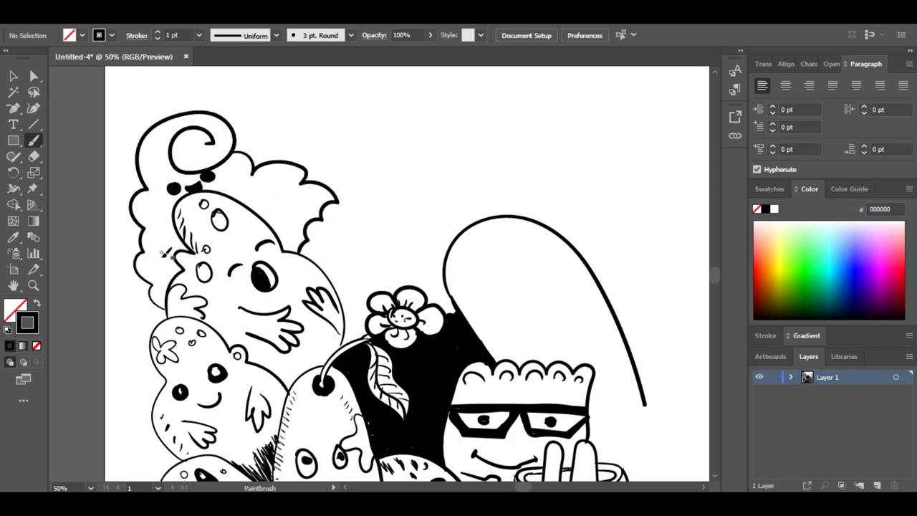
- Paint short hatch strokes along the scalloped edge of the cloud character and around its spiral curl
drag(144, 271, 153, 272)
mouse_move(147, 248)
mouse_down()
mouse_move(156, 245)
mouse_move(151, 217)
mouse_up()
mouse_move(139, 210)
mouse_down()
mouse_move(149, 209)
mouse_move(154, 172)
mouse_up()
drag(145, 152, 185, 150)
drag(191, 162, 192, 153)
drag(194, 141, 209, 139)
- Paint a tall pointed leaf rising above the flower, with a curved midrib and side veins
drag(348, 236, 319, 197)
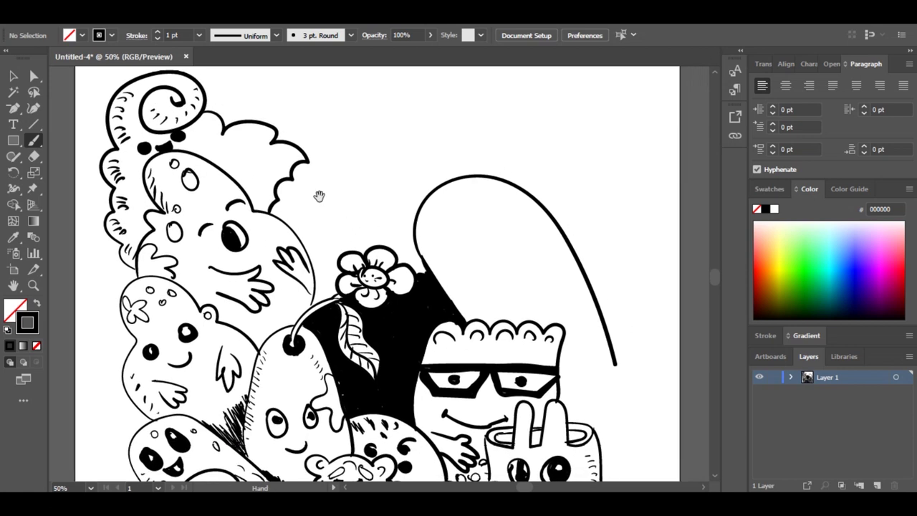
mouse_move(358, 248)
mouse_down()
mouse_move(333, 89)
mouse_move(296, 172)
mouse_move(337, 91)
mouse_up()
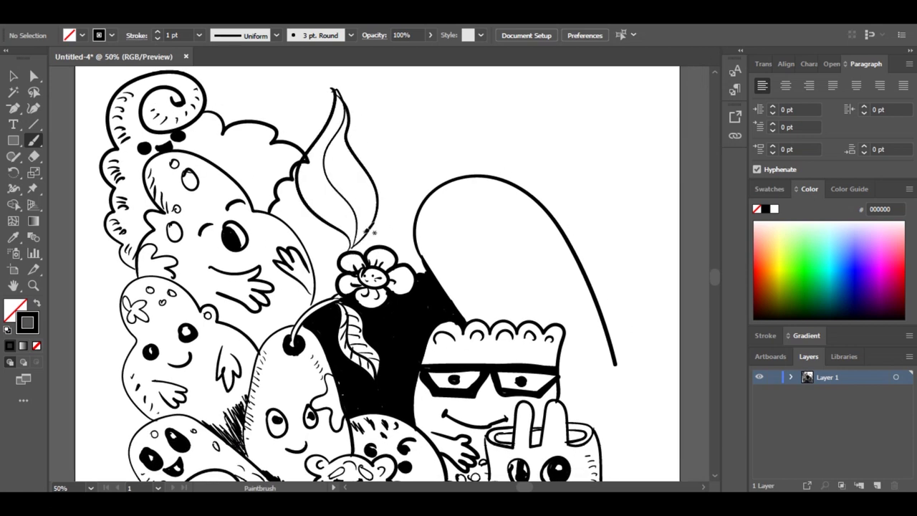
mouse_move(356, 222)
mouse_down()
mouse_move(376, 203)
mouse_move(367, 178)
mouse_up()
mouse_move(340, 188)
mouse_down()
mouse_move(353, 159)
mouse_move(344, 140)
mouse_up()
drag(353, 229, 301, 190)
drag(338, 180, 304, 164)
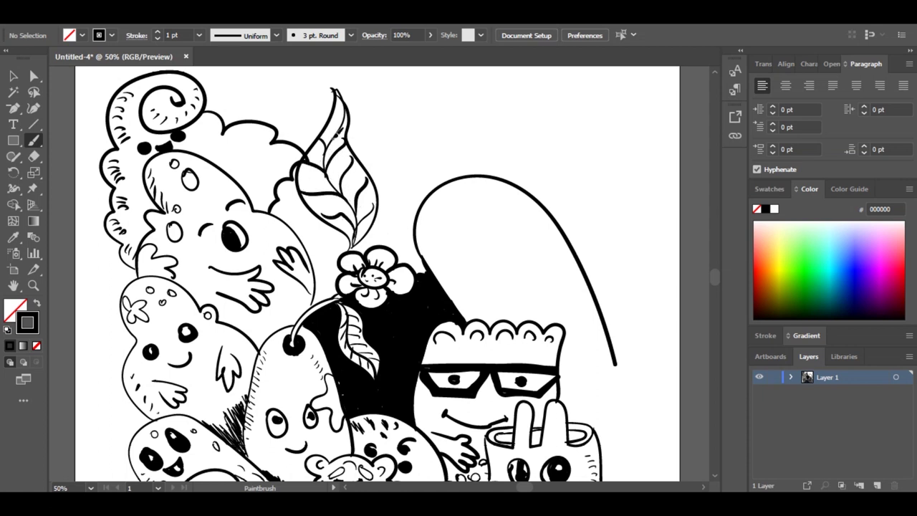
drag(342, 139, 333, 113)
- Paint a narrow curved leaf between the flower and the large dome-shaped head, and stripe it with short cross lines
drag(368, 251, 398, 169)
drag(365, 242, 393, 216)
drag(394, 174, 387, 246)
drag(381, 232, 393, 239)
drag(387, 224, 401, 231)
drag(392, 218, 407, 222)
drag(396, 209, 411, 212)
- Fill the gaps around the flower and leaves solid black, leaving a small round shape beside the cloud character
mouse_move(403, 255)
mouse_down()
mouse_move(421, 262)
mouse_move(409, 245)
mouse_up()
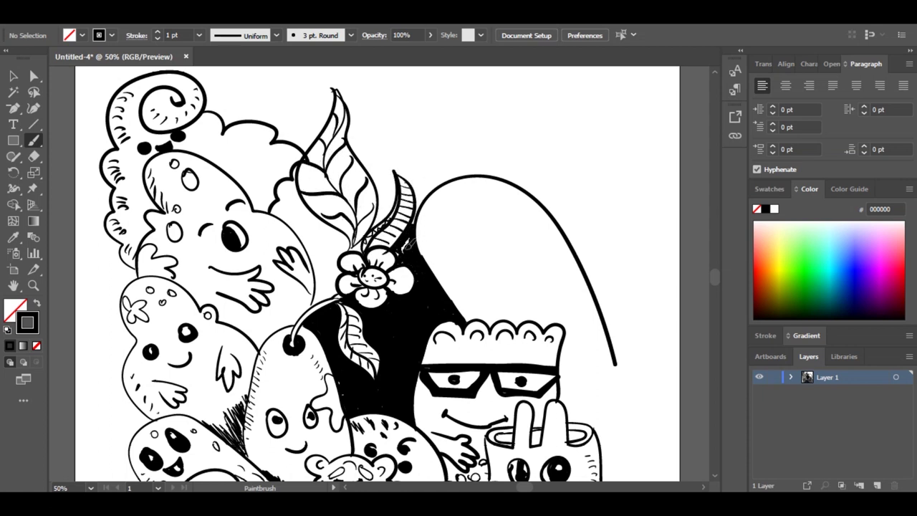
drag(270, 214, 307, 184)
mouse_move(277, 211)
mouse_down()
mouse_move(313, 250)
mouse_move(315, 288)
mouse_move(313, 274)
mouse_move(332, 280)
mouse_move(339, 257)
mouse_move(301, 196)
mouse_move(345, 243)
mouse_move(289, 199)
mouse_move(296, 216)
mouse_move(306, 206)
mouse_move(316, 241)
mouse_move(327, 228)
mouse_move(339, 247)
mouse_move(319, 262)
mouse_up()
- Set the stroke colour to white and paint scattered dots over the black area below the flower
click(112, 35)
click(27, 58)
click(406, 325)
mouse_move(397, 315)
mouse_down()
mouse_move(411, 314)
mouse_move(386, 327)
mouse_up()
drag(399, 352, 401, 353)
drag(394, 376, 375, 398)
mouse_move(361, 374)
mouse_down()
mouse_move(361, 400)
mouse_move(380, 387)
mouse_move(358, 395)
mouse_up()
key(ctrl+z)
drag(418, 329, 419, 331)
drag(429, 301, 429, 302)
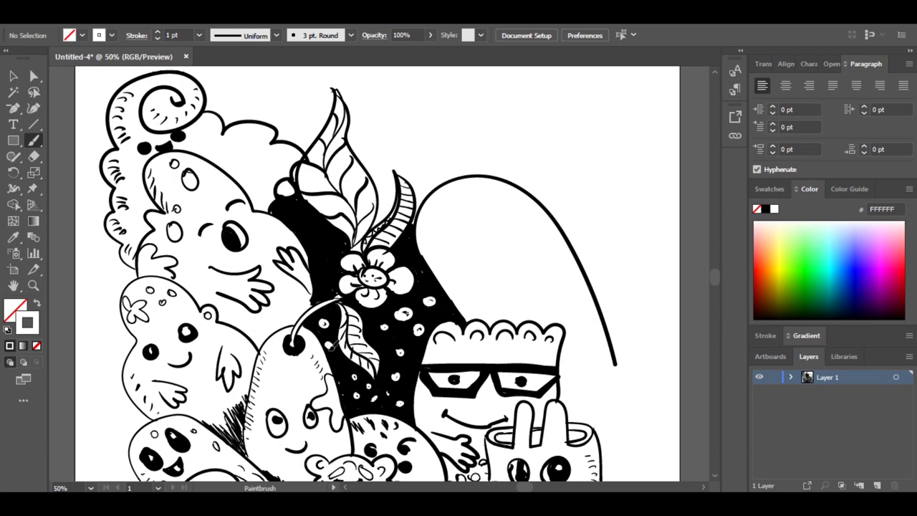
- Paint more white dots in the black area between the bulbous-headed character and the leaves, and among the lower dots
drag(325, 267, 326, 269)
drag(297, 218, 298, 220)
drag(289, 218, 291, 220)
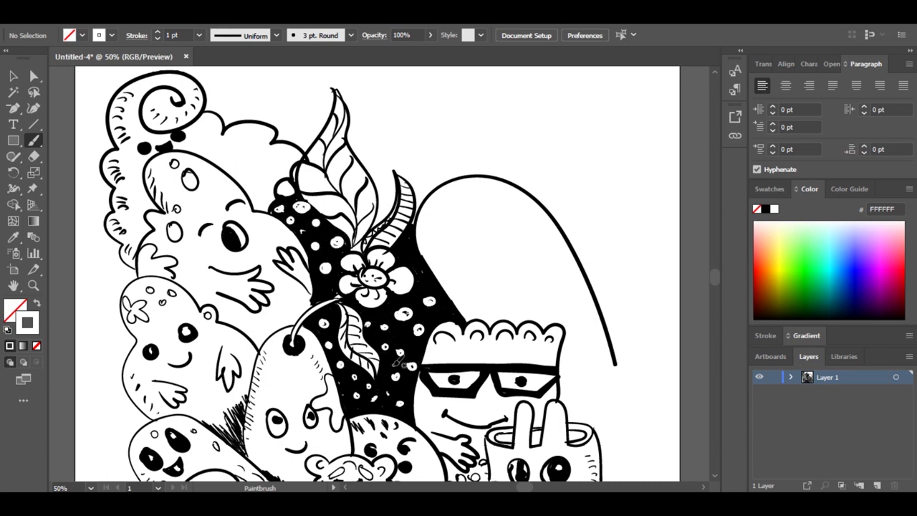
drag(365, 402, 365, 403)
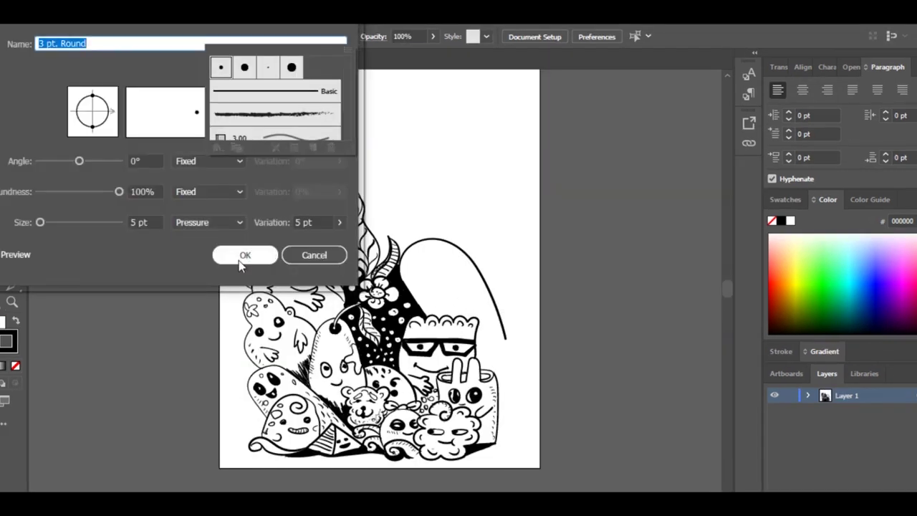
- Paint a jagged, black-filled mouth across the large dome-headed character behind the one wearing glasses
click(13, 147)
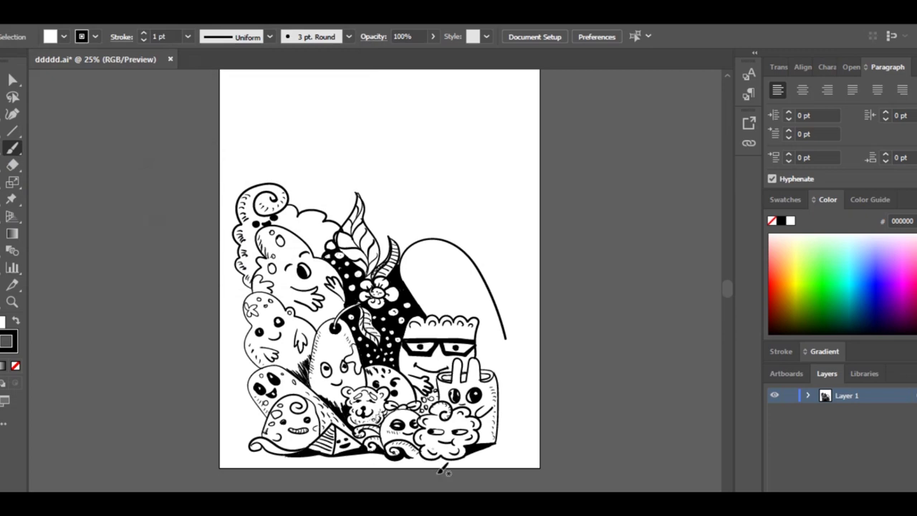
key(ctrl+equal)
key(ctrl+equal)
key(ctrl+equal)
mouse_move(560, 307)
mouse_down()
mouse_move(485, 291)
mouse_move(396, 295)
mouse_up()
mouse_move(512, 281)
mouse_down()
mouse_move(494, 305)
mouse_move(479, 294)
mouse_move(475, 324)
mouse_move(438, 316)
mouse_move(416, 329)
mouse_move(447, 336)
mouse_up()
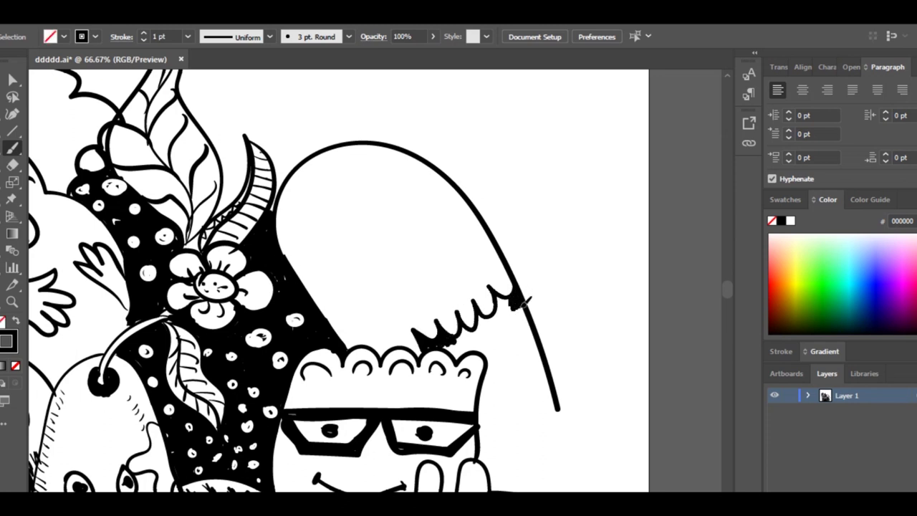
mouse_move(525, 302)
mouse_down()
mouse_move(481, 335)
mouse_move(452, 340)
mouse_up()
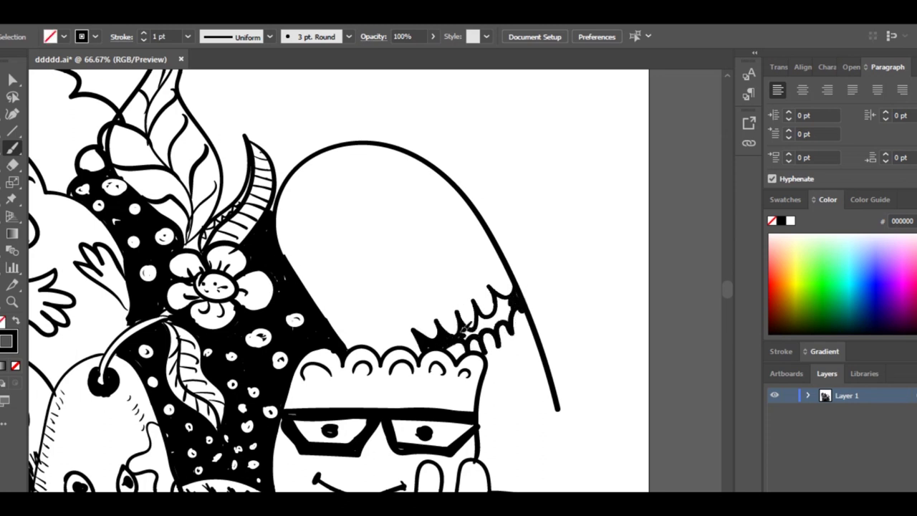
drag(493, 319, 505, 314)
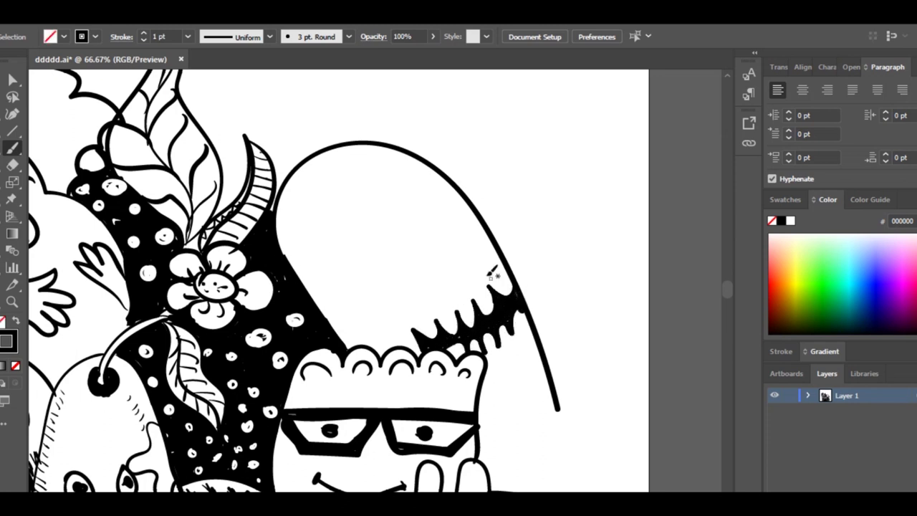
- Add eyebrows, two dark eyes and a pair of wavy lines across the forehead of the dome-headed character
drag(348, 272, 356, 240)
click(367, 264)
drag(407, 214, 438, 213)
click(424, 235)
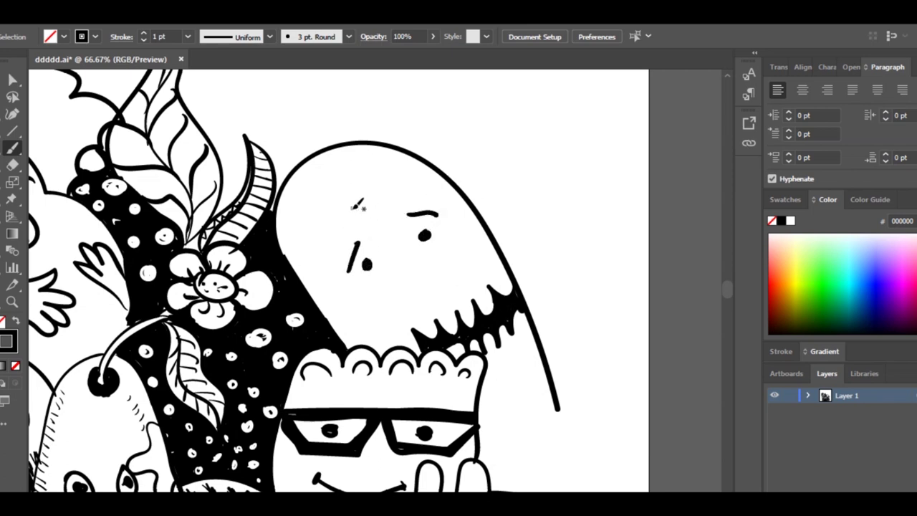
drag(290, 240, 390, 149)
mouse_move(318, 252)
mouse_down()
mouse_move(383, 176)
mouse_move(412, 164)
mouse_up()
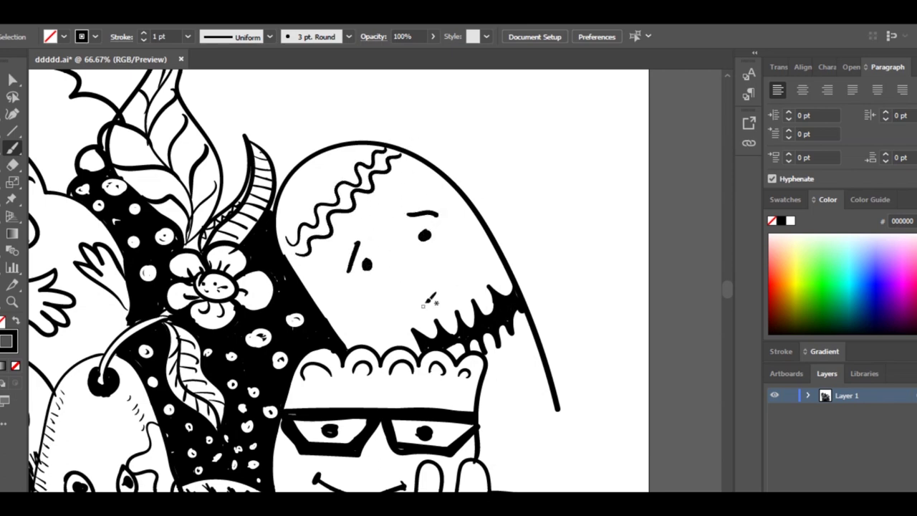
- Paint a round-headed character behind the bunny-eared cup, with a solid black cap of hair
scroll(430, 301, down, 3)
scroll(430, 301, right, 1)
mouse_move(423, 326)
mouse_down()
mouse_move(505, 287)
mouse_move(557, 345)
mouse_move(530, 411)
mouse_move(484, 462)
mouse_up()
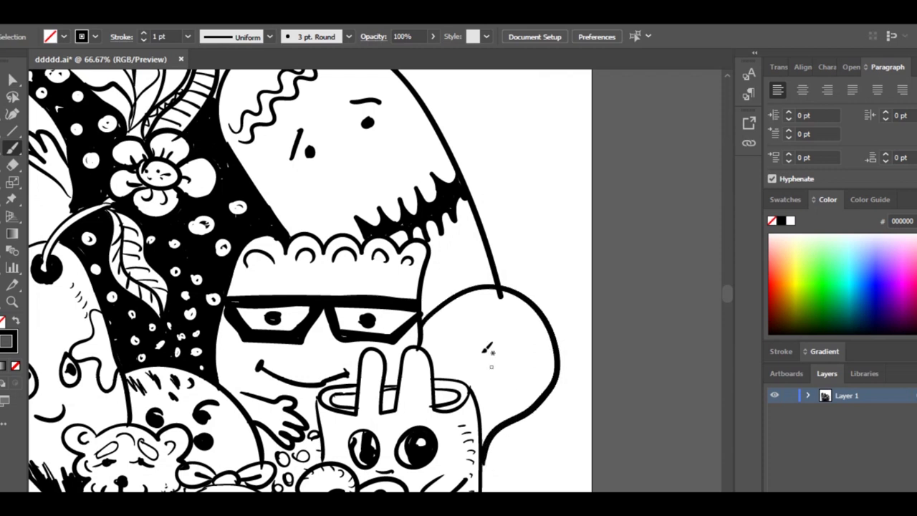
mouse_move(446, 311)
mouse_down()
mouse_move(496, 301)
mouse_move(543, 319)
mouse_up()
mouse_move(474, 290)
mouse_down()
mouse_move(550, 322)
mouse_move(473, 293)
mouse_move(458, 304)
mouse_move(474, 289)
mouse_move(433, 319)
mouse_up()
mouse_move(479, 298)
mouse_down()
mouse_move(549, 330)
mouse_move(540, 407)
mouse_up()
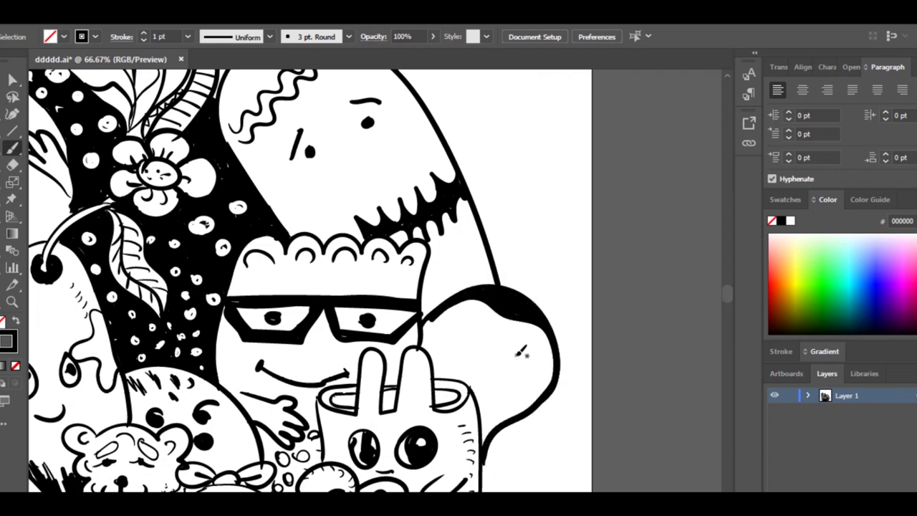
- Give the round-headed character two dark eyes, a small nose and a wide-open black mouth
drag(521, 351, 518, 360)
drag(466, 338, 493, 417)
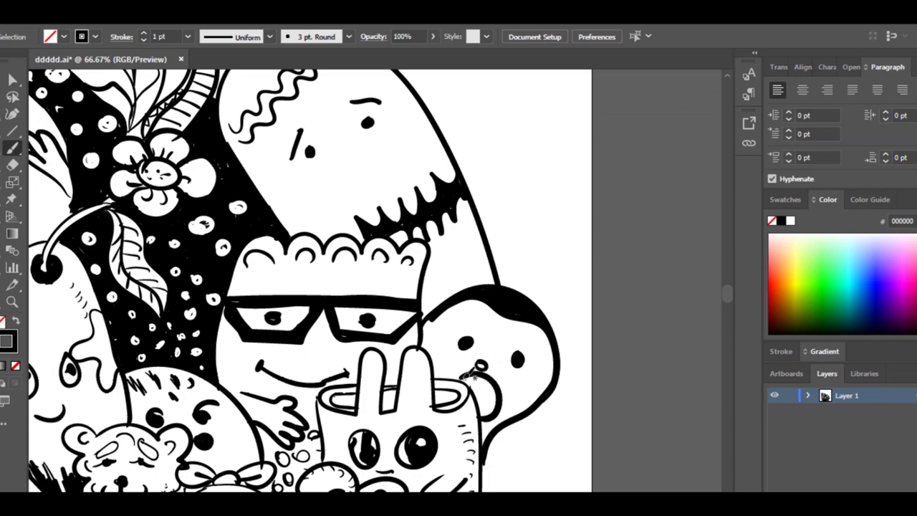
mouse_move(475, 377)
mouse_down()
mouse_move(493, 408)
mouse_move(490, 379)
mouse_up()
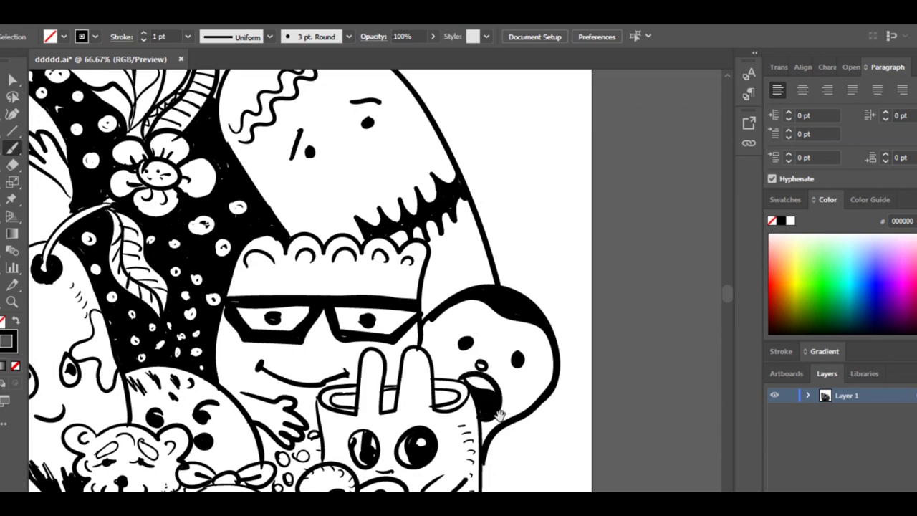
- Paint a scalloped character along the artboard's edge below the round head, with oval eyes and a black wavy mouth
scroll(499, 416, down, 4)
mouse_move(528, 260)
mouse_down()
mouse_move(562, 369)
mouse_move(558, 442)
mouse_up()
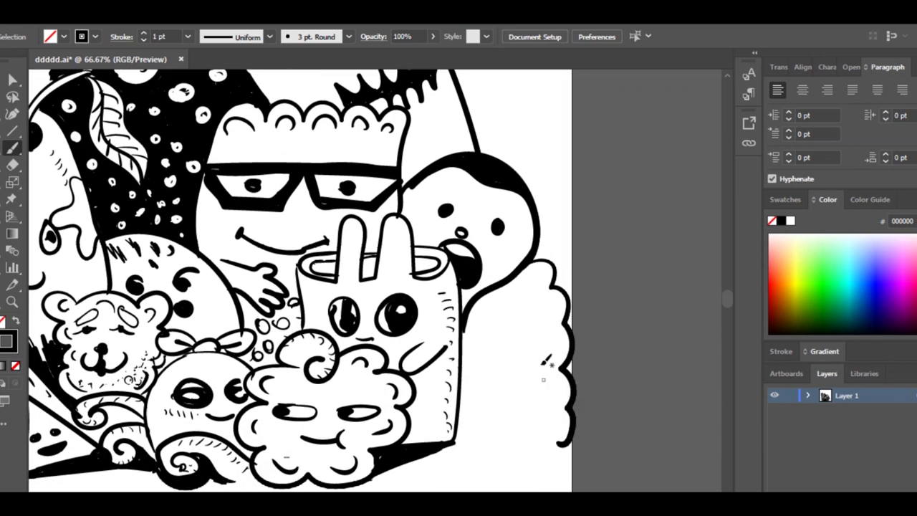
mouse_move(490, 313)
mouse_down()
mouse_move(531, 310)
mouse_move(516, 331)
mouse_up()
mouse_move(517, 330)
mouse_down()
mouse_move(528, 331)
mouse_move(497, 329)
mouse_up()
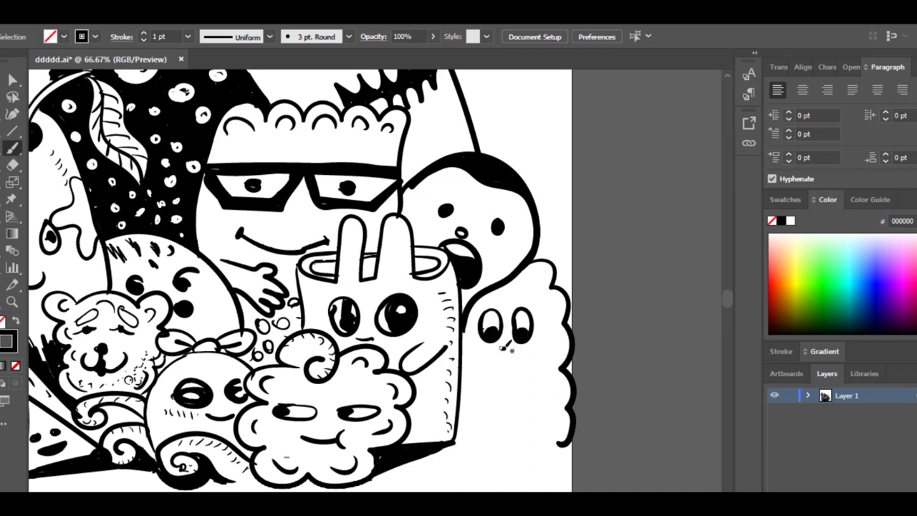
mouse_move(484, 364)
mouse_down()
mouse_move(546, 348)
mouse_move(511, 390)
mouse_move(485, 370)
mouse_move(495, 386)
mouse_move(499, 373)
mouse_move(511, 371)
mouse_move(508, 384)
mouse_move(540, 368)
mouse_up()
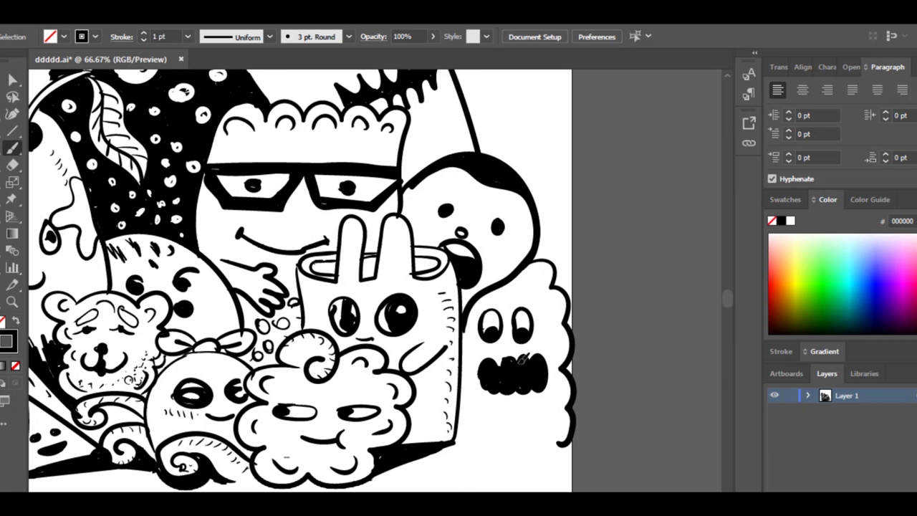
- Texture the scalloped character's body with small curved strokes and paint a solid black shadow along its base
mouse_move(473, 399)
mouse_down()
mouse_move(490, 407)
mouse_move(493, 427)
mouse_up()
drag(476, 436, 494, 438)
drag(456, 446, 553, 444)
mouse_move(553, 446)
mouse_down()
mouse_move(481, 475)
mouse_move(456, 448)
mouse_up()
mouse_move(532, 447)
mouse_down()
mouse_move(481, 451)
mouse_move(537, 462)
mouse_move(482, 462)
mouse_up()
mouse_move(527, 416)
mouse_down()
mouse_move(564, 424)
mouse_move(513, 337)
mouse_move(517, 288)
mouse_move(561, 309)
mouse_move(539, 274)
mouse_up()
- Paint a skull-headed character with a curving body beside the dome-headed one, adding dark eye sockets, a nose and bared teeth
scroll(514, 351, up, 5)
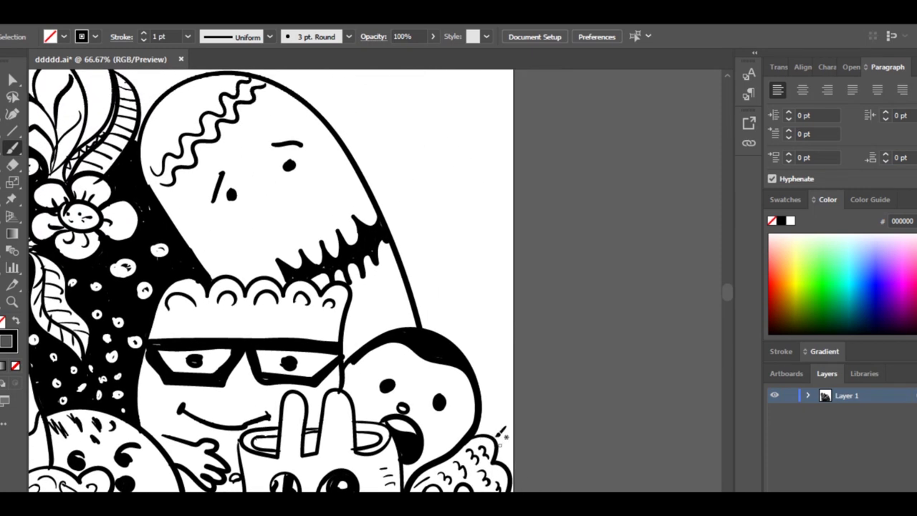
mouse_move(506, 439)
mouse_down()
mouse_move(516, 377)
mouse_move(479, 280)
mouse_move(481, 252)
mouse_up()
scroll(463, 231, up, 2)
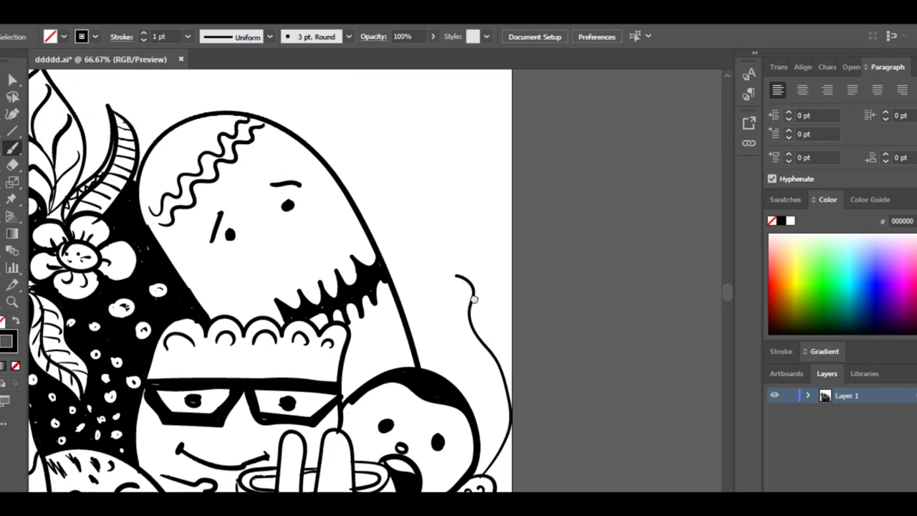
mouse_move(370, 228)
mouse_down()
mouse_move(374, 208)
mouse_move(453, 280)
mouse_move(413, 275)
mouse_move(427, 294)
mouse_move(409, 294)
mouse_move(404, 308)
mouse_move(434, 325)
mouse_move(454, 315)
mouse_move(488, 406)
mouse_up()
drag(456, 308, 468, 380)
mouse_move(457, 278)
mouse_down()
mouse_move(451, 301)
mouse_move(462, 288)
mouse_up()
mouse_move(414, 279)
mouse_down()
mouse_move(405, 298)
mouse_move(419, 288)
mouse_up()
mouse_move(433, 292)
mouse_down()
mouse_move(412, 293)
mouse_move(415, 286)
mouse_move(453, 294)
mouse_move(462, 287)
mouse_move(440, 310)
mouse_move(401, 313)
mouse_up()
drag(425, 323, 436, 323)
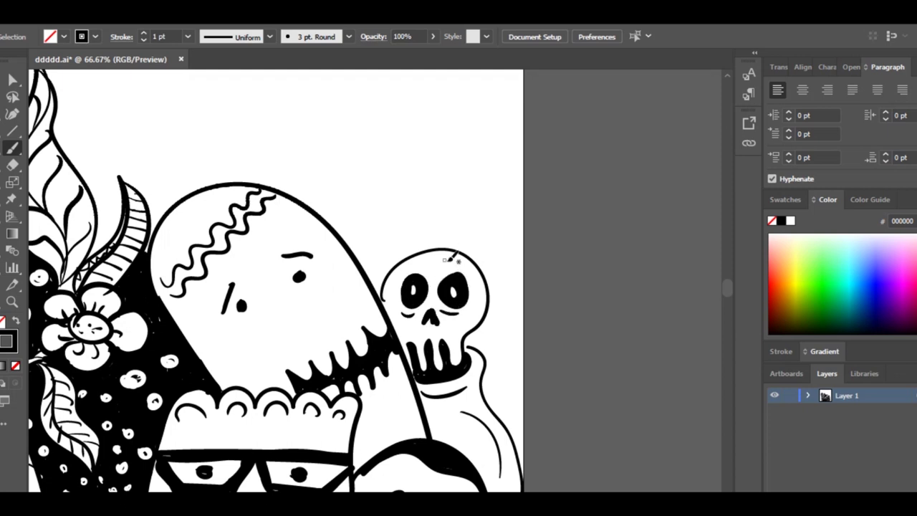
mouse_move(453, 259)
mouse_down()
mouse_move(441, 233)
mouse_move(404, 270)
mouse_up()
- Paint a tall rounded character behind the skull, with eyebrows, dark eyes, a long black mouth and oval spots
mouse_move(450, 424)
mouse_down()
mouse_move(458, 190)
mouse_move(364, 228)
mouse_move(359, 266)
mouse_up()
mouse_move(417, 194)
mouse_down()
mouse_move(409, 242)
mouse_move(387, 225)
mouse_up()
mouse_move(382, 236)
mouse_down()
mouse_move(398, 289)
mouse_move(401, 259)
mouse_move(399, 288)
mouse_up()
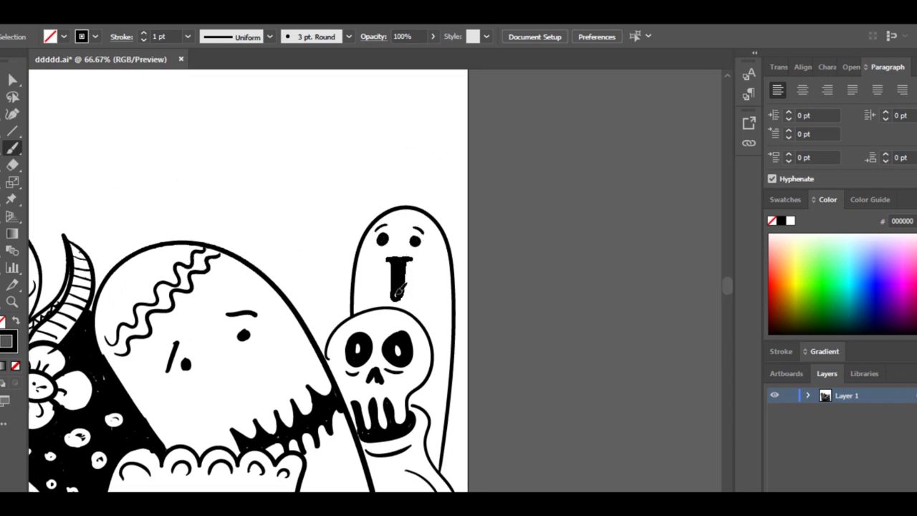
drag(449, 250, 450, 326)
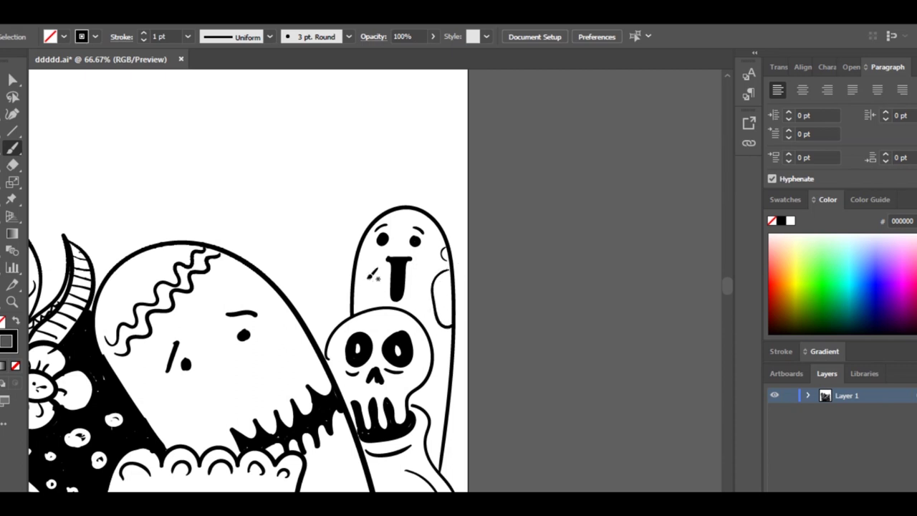
mouse_move(368, 245)
mouse_down()
mouse_move(356, 277)
mouse_move(373, 291)
mouse_up()
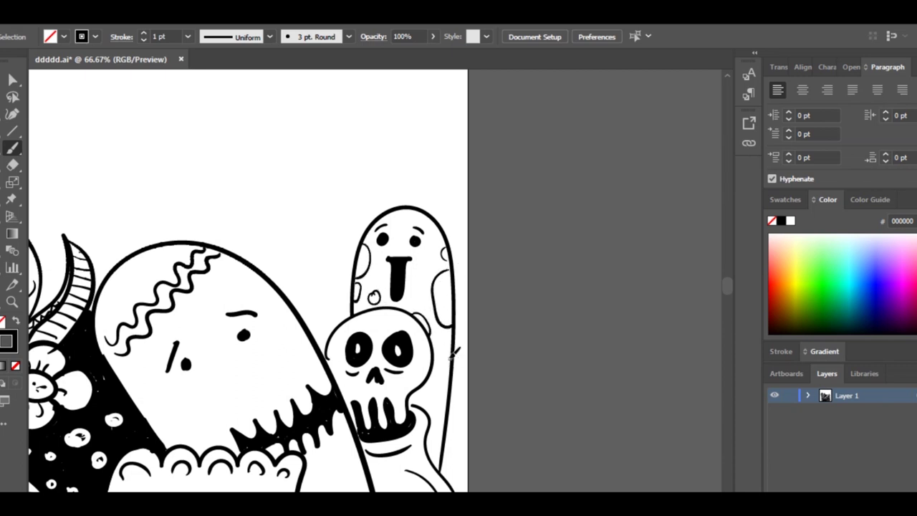
drag(448, 358, 439, 422)
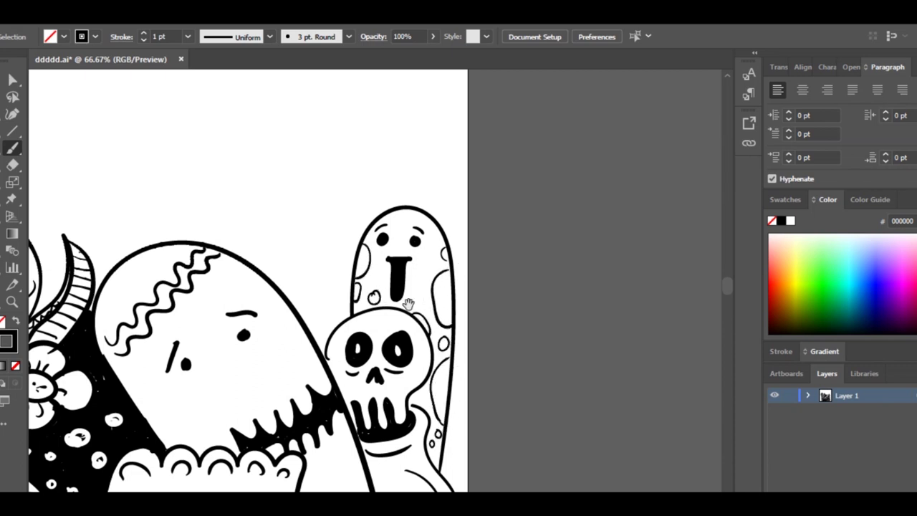
- Paint a tilted two-eared character between the dome head and the spotted character, with a hair tuft, face and triangle markings
drag(407, 304, 470, 344)
mouse_move(386, 397)
mouse_down()
mouse_move(416, 295)
mouse_move(366, 265)
mouse_move(320, 308)
mouse_up()
mouse_move(364, 281)
mouse_down()
mouse_move(382, 306)
mouse_move(391, 293)
mouse_up()
mouse_move(354, 293)
mouse_down()
mouse_move(383, 337)
mouse_move(343, 316)
mouse_move(379, 339)
mouse_up()
drag(411, 296, 406, 310)
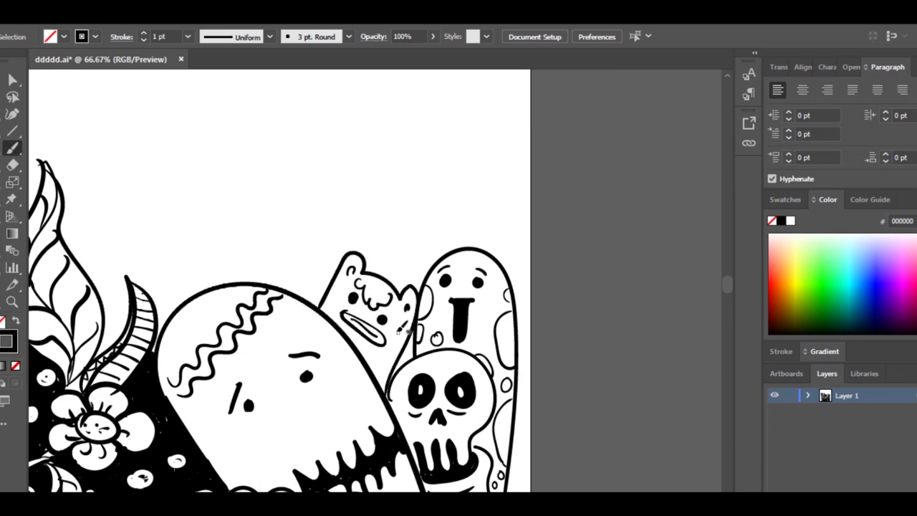
drag(365, 344, 371, 351)
mouse_move(376, 349)
mouse_down()
mouse_move(384, 357)
mouse_move(399, 345)
mouse_up()
drag(375, 364, 382, 371)
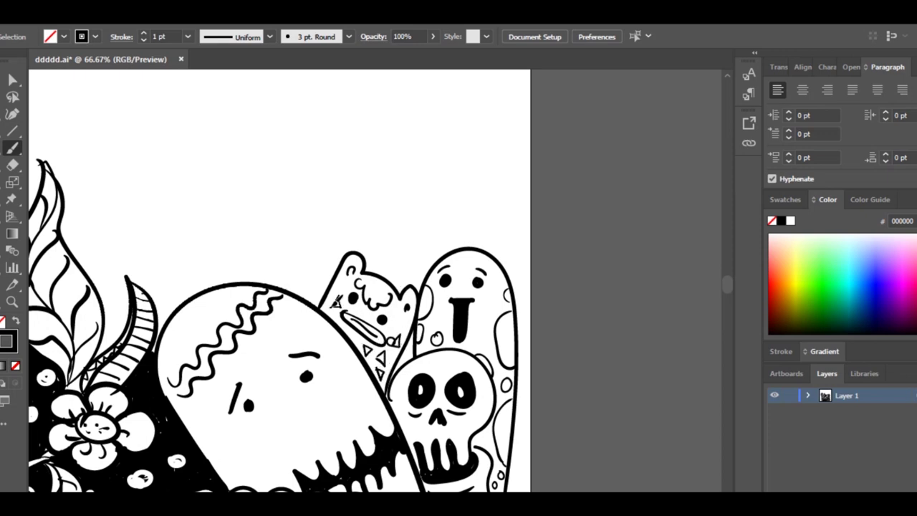
- Fill the gap between the skull character's body and the scalloped character at the artboard's edge solid black
scroll(414, 337, down, 6)
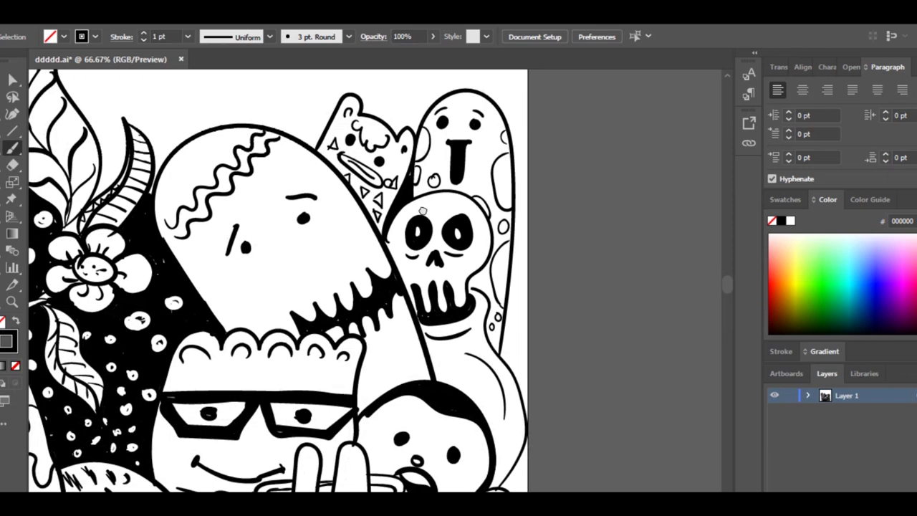
drag(510, 399, 507, 326)
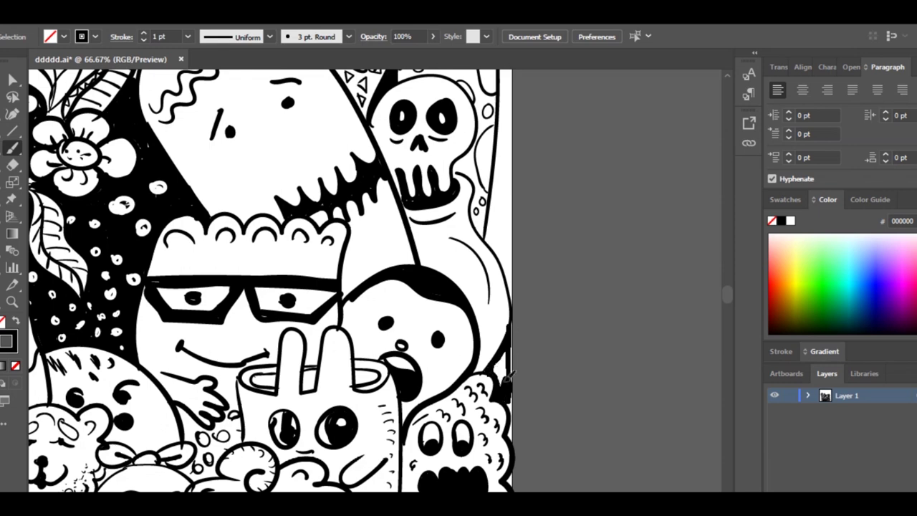
drag(506, 376, 512, 382)
scroll(513, 401, down, 2)
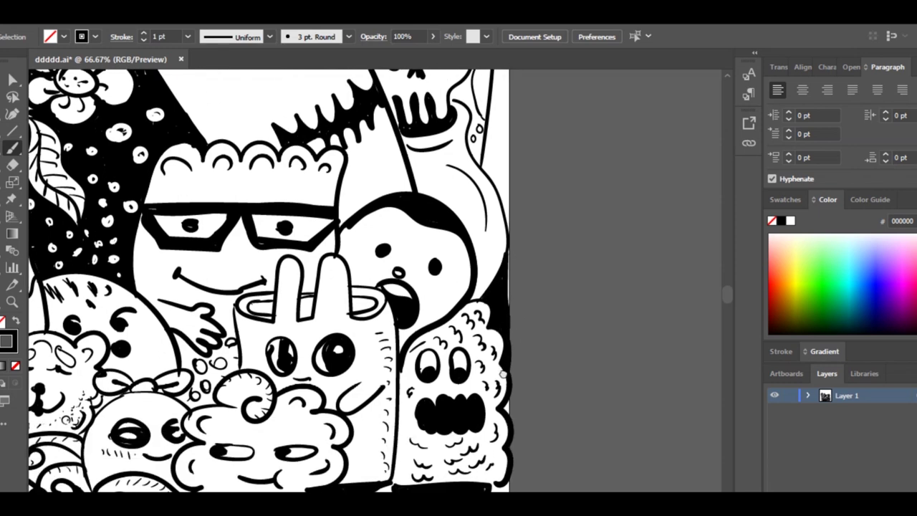
- Paint a dome-shaped character behind the tilted two-eared one, with dot eyes, cheek shapes and a wide-open toothy mouth
scroll(512, 387, up, 9)
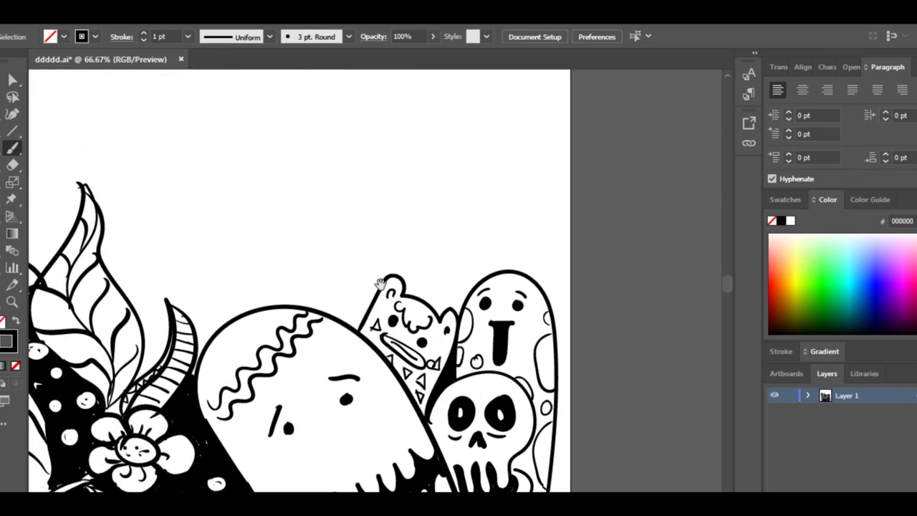
drag(380, 284, 439, 356)
mouse_move(333, 377)
mouse_down()
mouse_move(336, 354)
mouse_move(503, 308)
mouse_move(525, 363)
mouse_move(345, 360)
mouse_move(534, 334)
mouse_move(527, 361)
mouse_up()
key(ctrl+z)
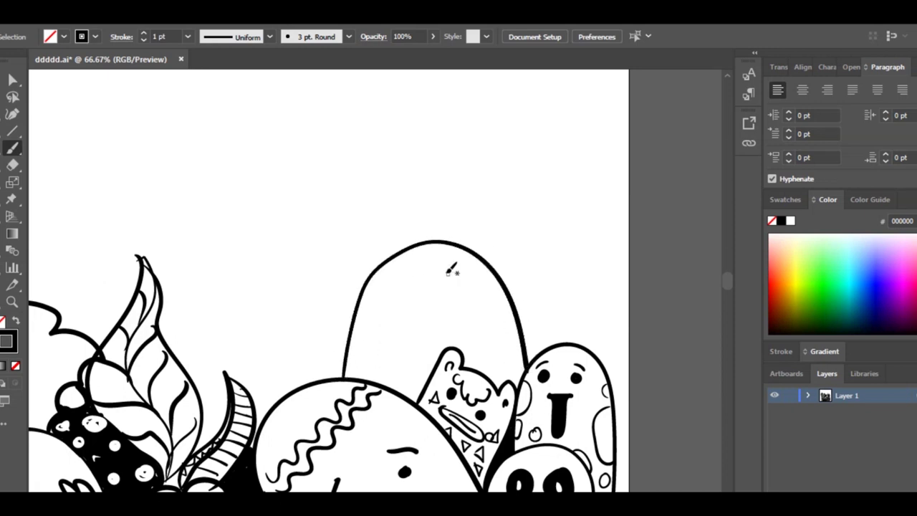
drag(374, 310, 400, 311)
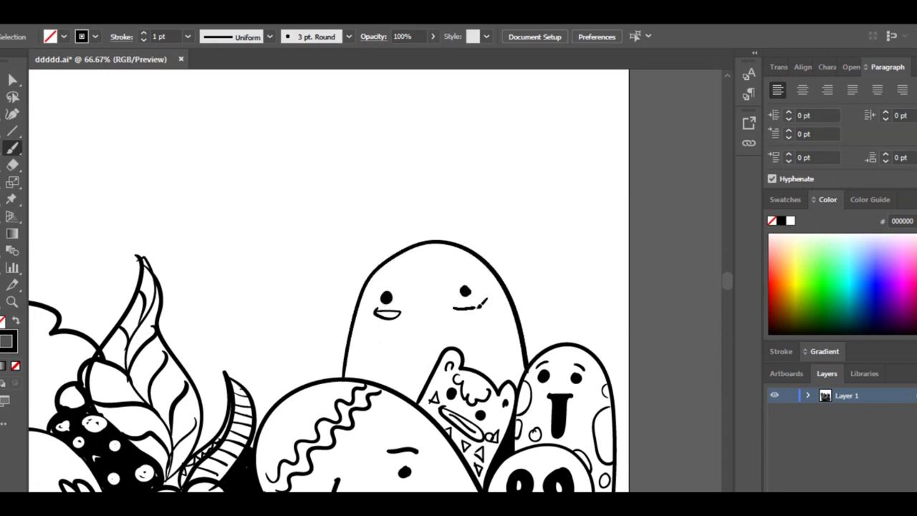
drag(480, 308, 454, 310)
mouse_move(415, 339)
mouse_down()
mouse_move(449, 314)
mouse_move(415, 340)
mouse_move(449, 330)
mouse_move(447, 321)
mouse_move(428, 325)
mouse_move(471, 336)
mouse_up()
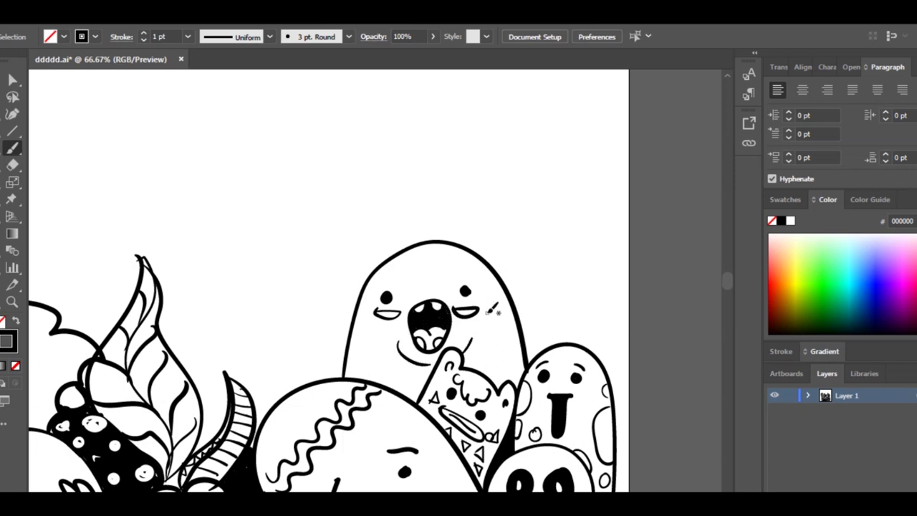
- Paint a small round worried character beside the shouting dome one, with raised brows, upturned eyes and a small black mouth
drag(354, 337, 454, 348)
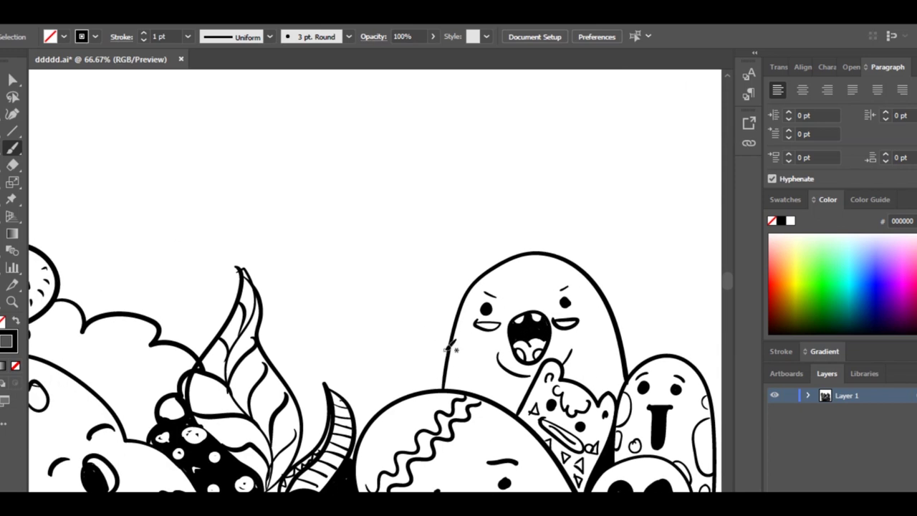
mouse_move(438, 391)
mouse_down()
mouse_move(447, 336)
mouse_move(351, 398)
mouse_move(365, 428)
mouse_up()
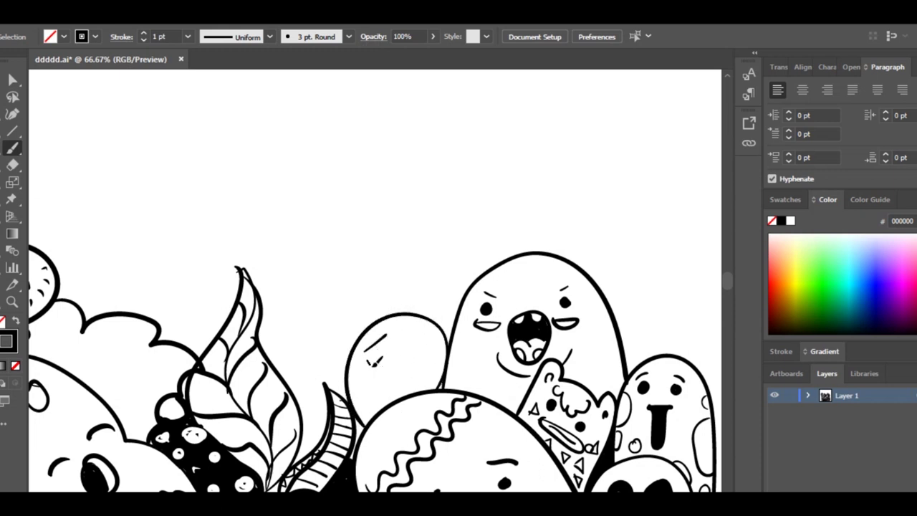
drag(372, 361, 433, 345)
mouse_move(409, 348)
mouse_down()
mouse_move(422, 367)
mouse_move(411, 349)
mouse_up()
- Paint a long-eared rabbit character behind the tall leaf, with small eyes, a black snout and a hand raised to its chin
mouse_move(411, 351)
mouse_down()
mouse_move(424, 352)
mouse_move(417, 372)
mouse_move(378, 405)
mouse_move(461, 368)
mouse_move(390, 303)
mouse_move(366, 242)
mouse_move(390, 339)
mouse_move(326, 332)
mouse_move(327, 387)
mouse_move(342, 309)
mouse_up()
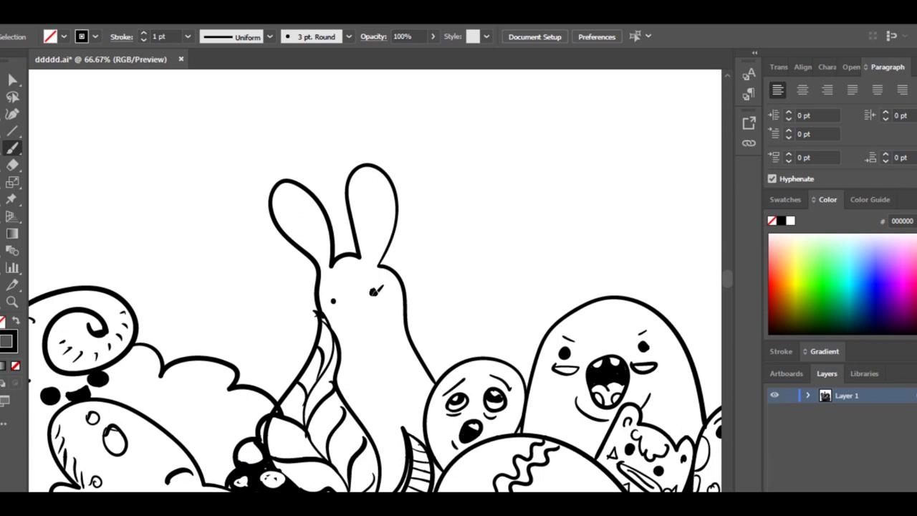
mouse_move(353, 369)
mouse_down()
mouse_move(379, 353)
mouse_move(351, 404)
mouse_up()
mouse_move(355, 315)
mouse_down()
mouse_move(361, 321)
mouse_move(381, 301)
mouse_up()
drag(334, 311, 347, 312)
- Hatch the base of the rabbit's body between the leaf, the striped horn and the worried character with dense black strokes
drag(409, 389, 403, 298)
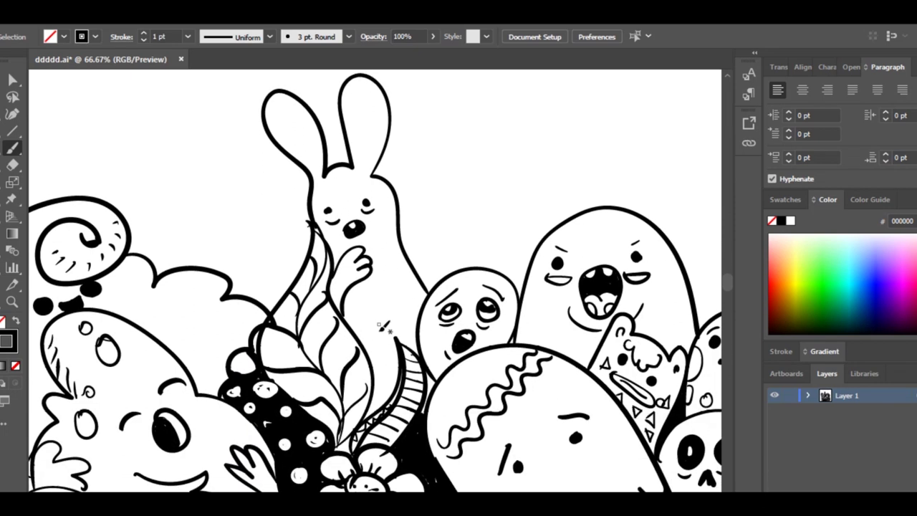
mouse_move(369, 416)
mouse_down()
mouse_move(392, 391)
mouse_move(368, 345)
mouse_move(376, 376)
mouse_up()
mouse_move(387, 395)
mouse_down()
mouse_move(380, 326)
mouse_move(391, 347)
mouse_up()
mouse_move(417, 351)
mouse_down()
mouse_move(399, 309)
mouse_move(403, 335)
mouse_up()
mouse_move(413, 348)
mouse_down()
mouse_move(400, 311)
mouse_move(408, 300)
mouse_up()
drag(420, 320, 414, 295)
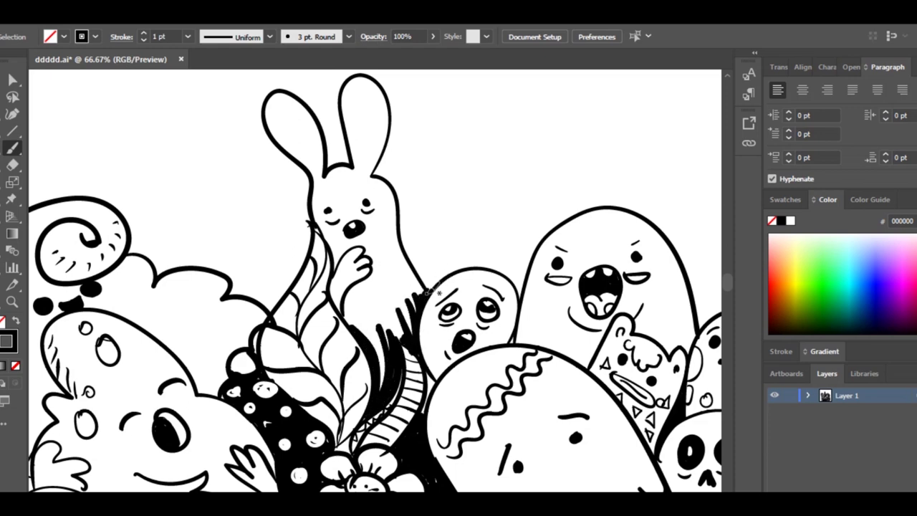
- Paint an egg-shaped frowning character with a tufted topknot and two furry hands between the rabbit and the shouting dome character
scroll(435, 296, up, 3)
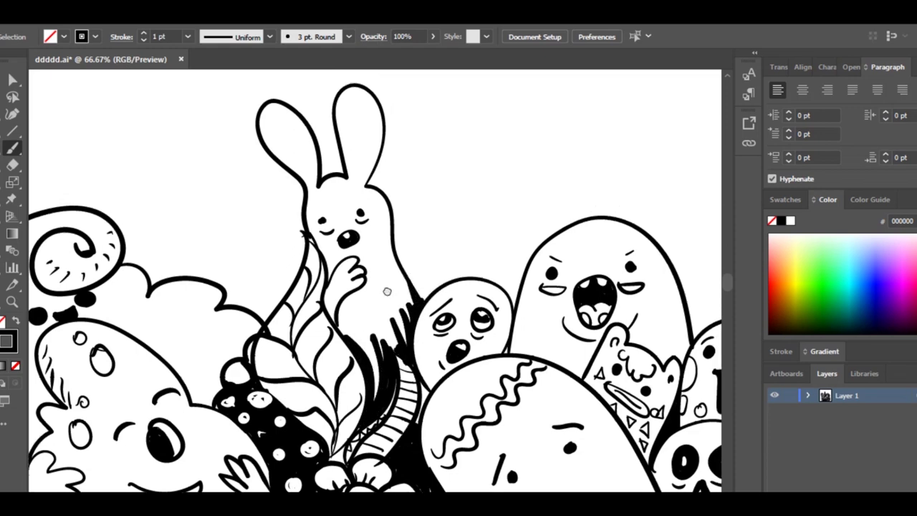
mouse_move(369, 352)
mouse_down()
mouse_move(397, 315)
mouse_move(418, 351)
mouse_move(453, 332)
mouse_move(470, 379)
mouse_up()
mouse_move(405, 315)
mouse_down()
mouse_move(398, 377)
mouse_move(427, 323)
mouse_up()
mouse_move(478, 395)
mouse_down()
mouse_move(451, 327)
mouse_move(469, 315)
mouse_up()
drag(415, 336, 454, 344)
mouse_move(401, 354)
mouse_down()
mouse_move(404, 364)
mouse_move(443, 362)
mouse_move(369, 420)
mouse_up()
mouse_move(388, 390)
mouse_down()
mouse_move(384, 431)
mouse_move(403, 424)
mouse_up()
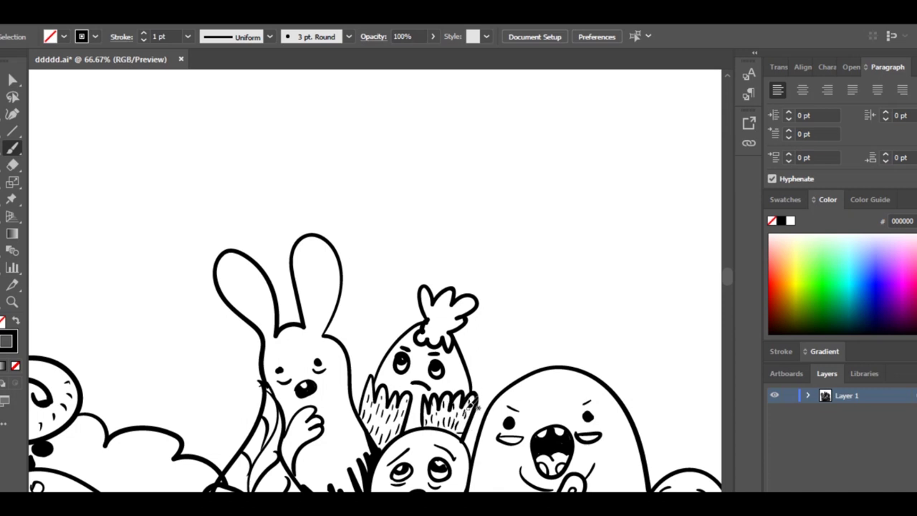
- Paint a large dinosaur-like character behind the topknot one, with ringed eyes, nostrils, a fanged open mouth and a curved arm
drag(450, 380, 400, 443)
mouse_move(406, 358)
mouse_down()
mouse_move(446, 280)
mouse_move(516, 331)
mouse_move(564, 345)
mouse_move(527, 432)
mouse_up()
mouse_move(480, 281)
mouse_down()
mouse_move(503, 271)
mouse_move(499, 279)
mouse_move(547, 287)
mouse_up()
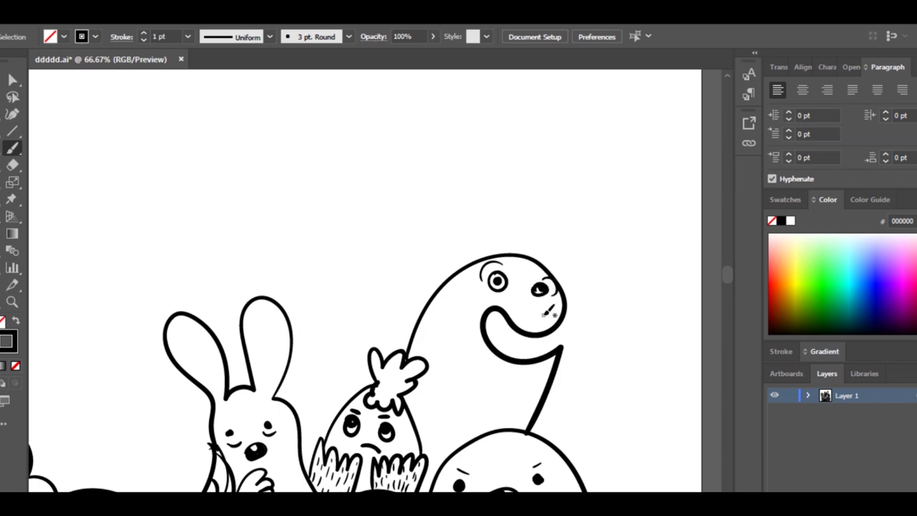
drag(498, 313, 532, 334)
drag(539, 335, 549, 333)
drag(503, 356, 538, 357)
mouse_move(492, 344)
mouse_down()
mouse_move(524, 344)
mouse_move(495, 331)
mouse_move(526, 330)
mouse_move(540, 277)
mouse_up()
drag(468, 304, 461, 339)
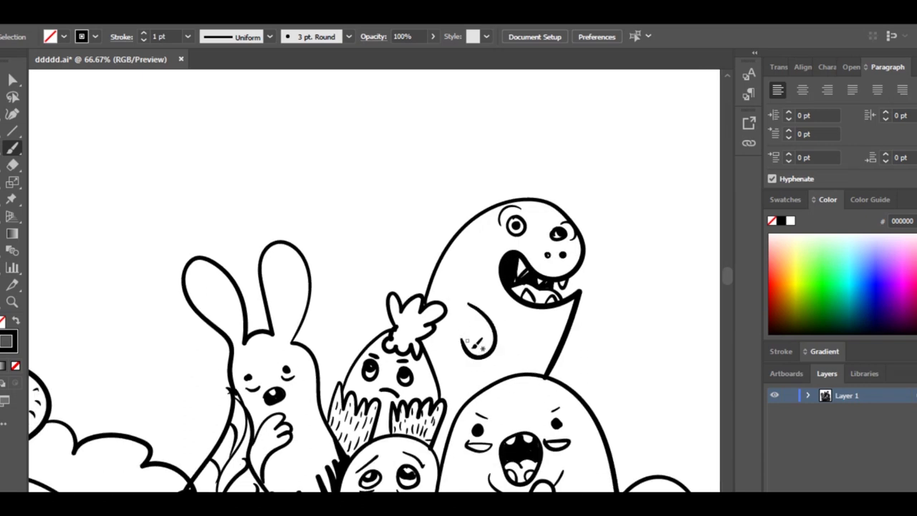
- Hatch the base of the dinosaur-like character's body with black strokes down to the shouting dome character
mouse_move(440, 461)
mouse_down()
mouse_move(466, 400)
mouse_move(457, 418)
mouse_move(426, 342)
mouse_up()
mouse_move(450, 401)
mouse_down()
mouse_move(471, 365)
mouse_move(512, 360)
mouse_up()
drag(485, 392, 540, 354)
drag(520, 372, 556, 349)
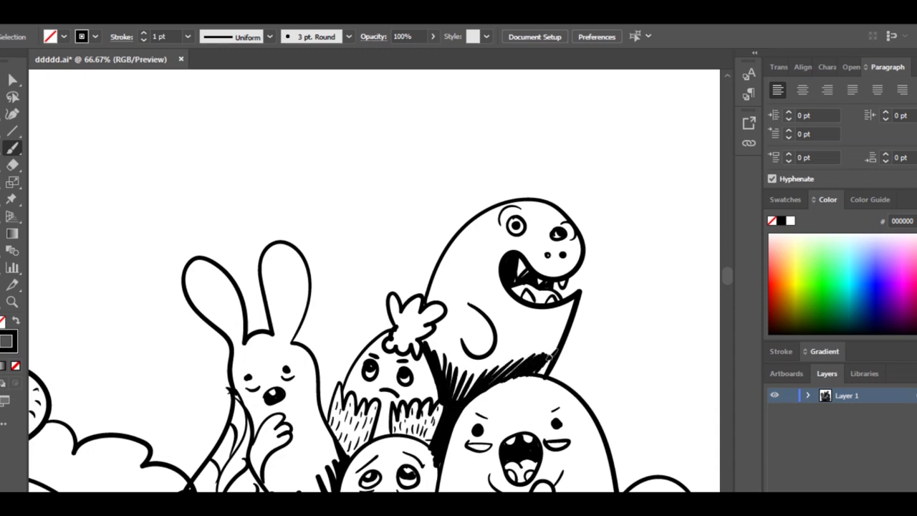
drag(576, 313, 563, 349)
- Paint a block-headed character with raised arms beside the dinosaur-like one, giving it angry eyes and a black jagged-toothed mouth
mouse_move(605, 418)
mouse_down()
mouse_move(522, 294)
mouse_move(415, 387)
mouse_up()
mouse_move(378, 364)
mouse_down()
mouse_move(410, 296)
mouse_move(467, 277)
mouse_move(525, 365)
mouse_move(456, 451)
mouse_up()
mouse_move(433, 289)
mouse_down()
mouse_move(421, 300)
mouse_move(432, 293)
mouse_move(466, 301)
mouse_up()
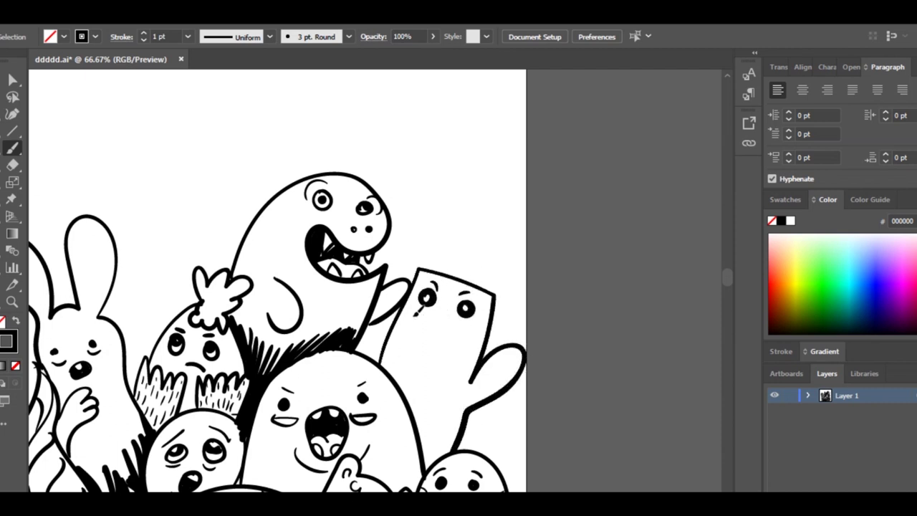
mouse_move(415, 317)
mouse_down()
mouse_move(429, 356)
mouse_move(414, 318)
mouse_move(442, 334)
mouse_move(467, 333)
mouse_up()
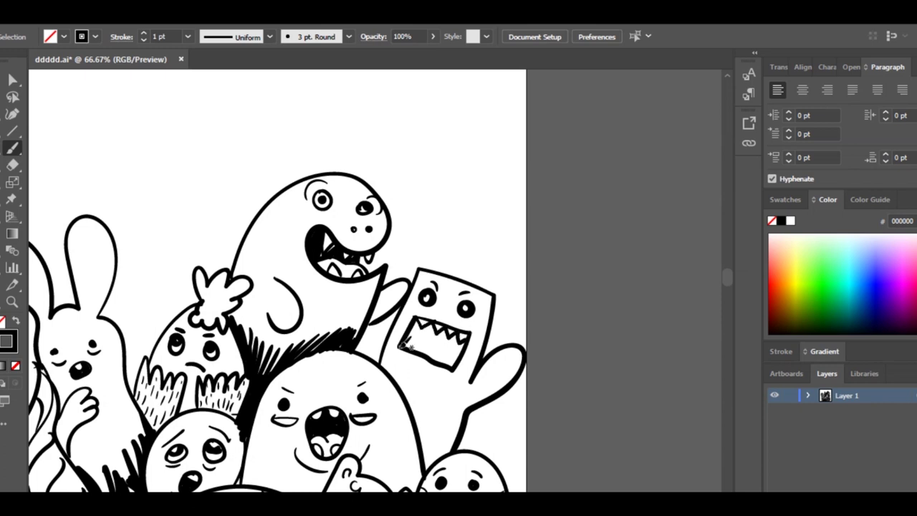
mouse_move(405, 343)
mouse_down()
mouse_move(437, 355)
mouse_move(419, 319)
mouse_move(466, 341)
mouse_up()
mouse_move(393, 336)
mouse_down()
mouse_move(374, 351)
mouse_move(400, 310)
mouse_move(498, 300)
mouse_move(542, 370)
mouse_up()
- Paint a long-necked bear-like character behind the block-headed one, with round ears, a toothy open mouth, tongue, eyes and neck spots
mouse_move(582, 405)
mouse_down()
mouse_move(580, 303)
mouse_move(532, 235)
mouse_move(539, 224)
mouse_move(459, 254)
mouse_move(454, 286)
mouse_move(536, 305)
mouse_move(486, 301)
mouse_move(477, 326)
mouse_move(544, 312)
mouse_up()
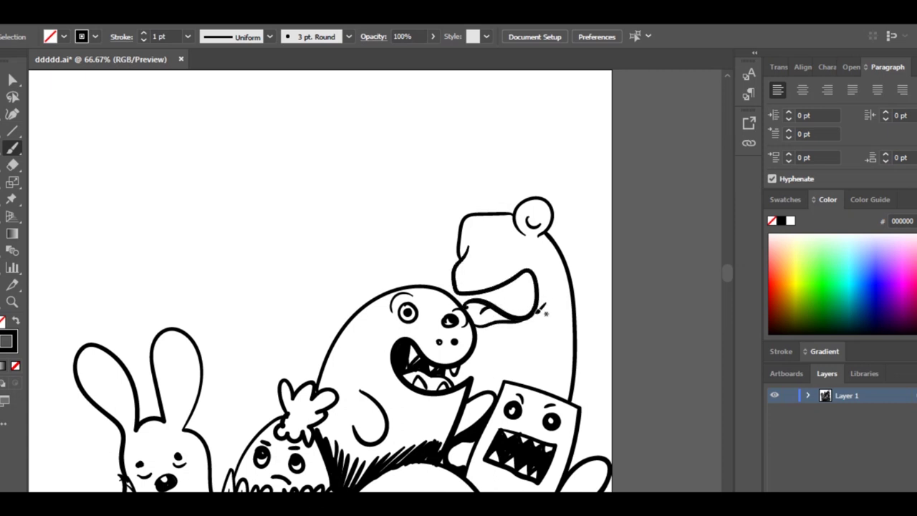
drag(478, 331, 474, 392)
mouse_move(534, 272)
mouse_down()
mouse_move(514, 290)
mouse_move(474, 295)
mouse_move(505, 300)
mouse_up()
drag(533, 271, 530, 288)
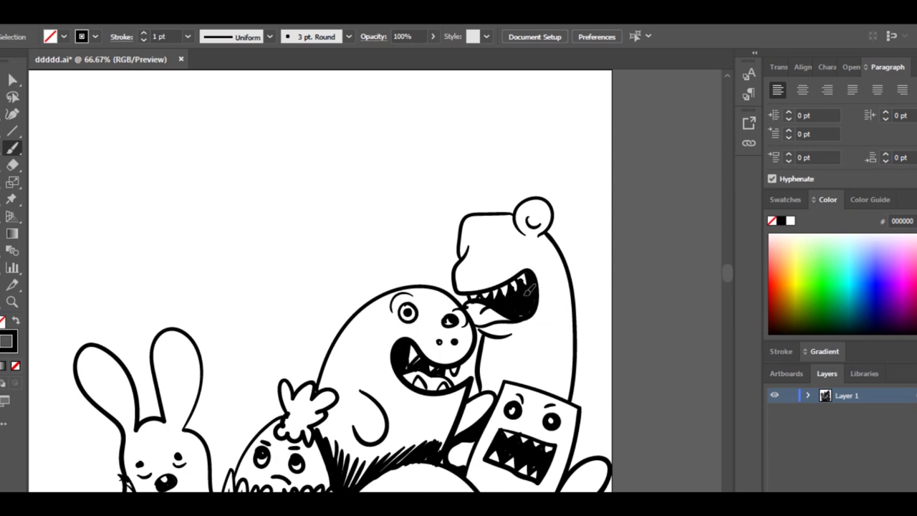
drag(459, 223, 514, 216)
drag(545, 244, 543, 245)
drag(554, 266, 566, 316)
drag(553, 334, 565, 330)
mouse_move(495, 244)
mouse_down()
mouse_move(502, 249)
mouse_move(473, 243)
mouse_up()
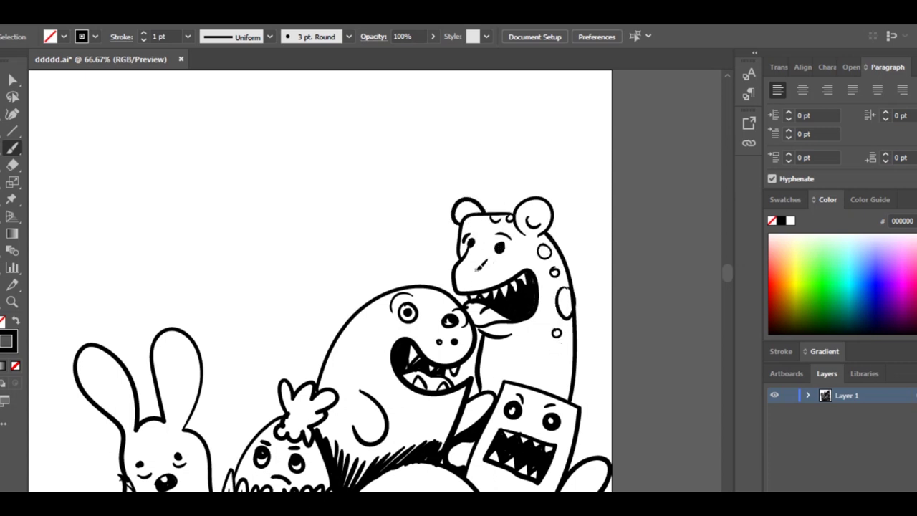
- Add more spots to the long-necked bear's lower neck and fill the gap between it and the dinosaur-like character black
drag(497, 349, 499, 349)
drag(514, 366, 536, 370)
drag(564, 340, 597, 283)
mouse_move(513, 280)
mouse_down()
mouse_move(507, 332)
mouse_move(499, 313)
mouse_up()
mouse_move(471, 430)
mouse_down()
mouse_move(477, 276)
mouse_move(473, 376)
mouse_up()
- Paint a round-eared bear with a black fanged mouth peeking out between the rabbit and the topknot character
mouse_move(224, 248)
mouse_down()
mouse_move(353, 279)
mouse_move(422, 319)
mouse_move(537, 329)
mouse_move(505, 313)
mouse_move(498, 354)
mouse_move(470, 367)
mouse_move(465, 416)
mouse_move(491, 383)
mouse_move(473, 427)
mouse_move(487, 390)
mouse_move(472, 421)
mouse_move(477, 392)
mouse_up()
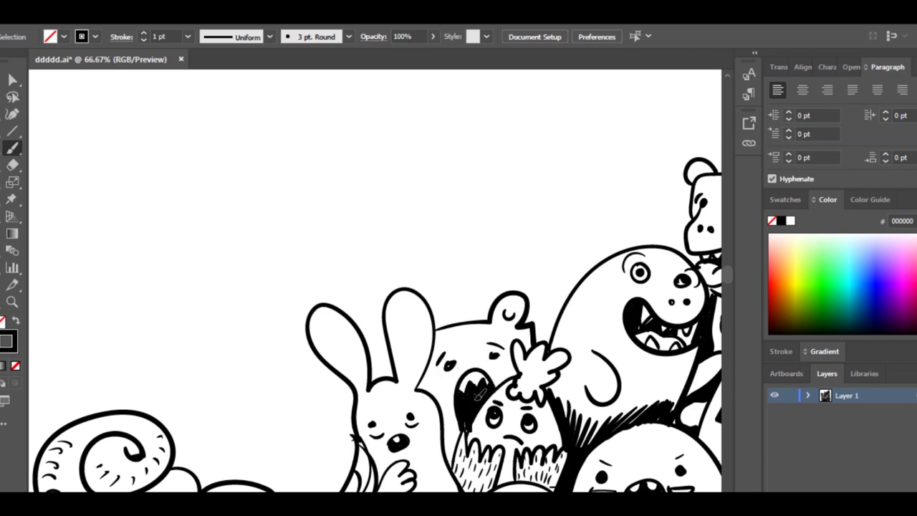
mouse_move(469, 427)
mouse_down()
mouse_move(474, 358)
mouse_move(493, 316)
mouse_up()
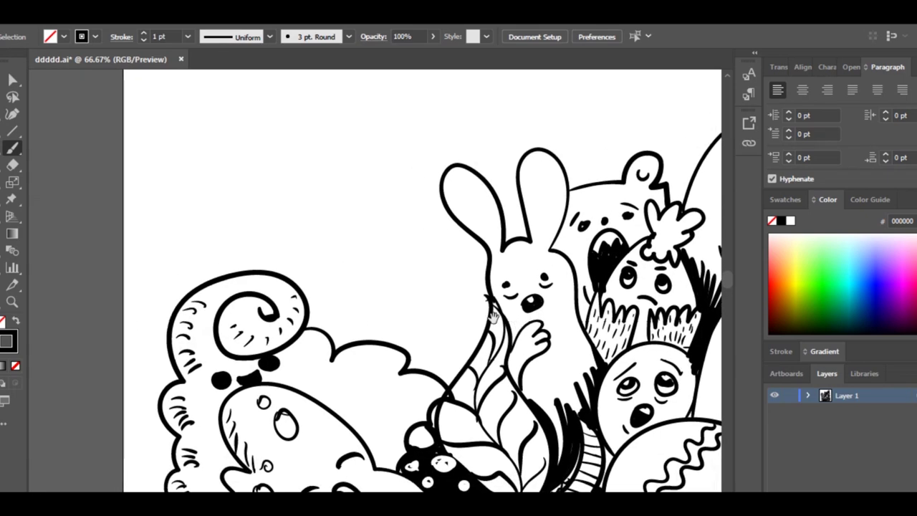
- Paint a tilted round-eared character between the cloud-like shape and the rabbit, with dot eyes, brows and a slanted toothy mouth
mouse_move(379, 343)
mouse_down()
mouse_move(473, 279)
mouse_move(487, 320)
mouse_up()
mouse_move(375, 313)
mouse_down()
mouse_move(363, 318)
mouse_move(388, 291)
mouse_up()
mouse_move(442, 269)
mouse_down()
mouse_move(479, 263)
mouse_move(466, 280)
mouse_up()
drag(409, 315, 402, 321)
drag(437, 294, 466, 285)
mouse_move(419, 348)
mouse_down()
mouse_move(478, 310)
mouse_move(445, 324)
mouse_move(467, 317)
mouse_move(449, 331)
mouse_move(452, 350)
mouse_move(488, 338)
mouse_move(455, 336)
mouse_move(439, 320)
mouse_move(487, 359)
mouse_move(451, 233)
mouse_move(427, 249)
mouse_move(421, 306)
mouse_move(431, 308)
mouse_move(436, 302)
mouse_move(409, 277)
mouse_move(482, 377)
mouse_up()
- Paint a tall domed character behind the tilted round-eared one, with a black eye band and a wide black toothy mouth
key(ctrl+minus)
key(ctrl+minus)
key(ctrl+minus)
key(ctrl+minus)
key(ctrl+plus)
key(ctrl+plus)
key(ctrl+plus)
mouse_move(327, 427)
mouse_down()
mouse_move(321, 342)
mouse_move(327, 283)
mouse_move(397, 271)
mouse_move(406, 350)
mouse_up()
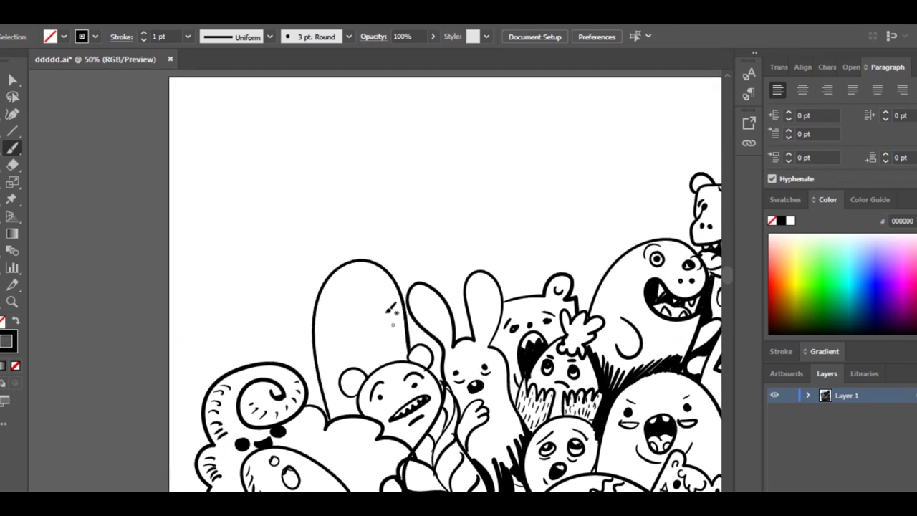
mouse_move(389, 275)
mouse_down()
mouse_move(403, 301)
mouse_move(396, 283)
mouse_up()
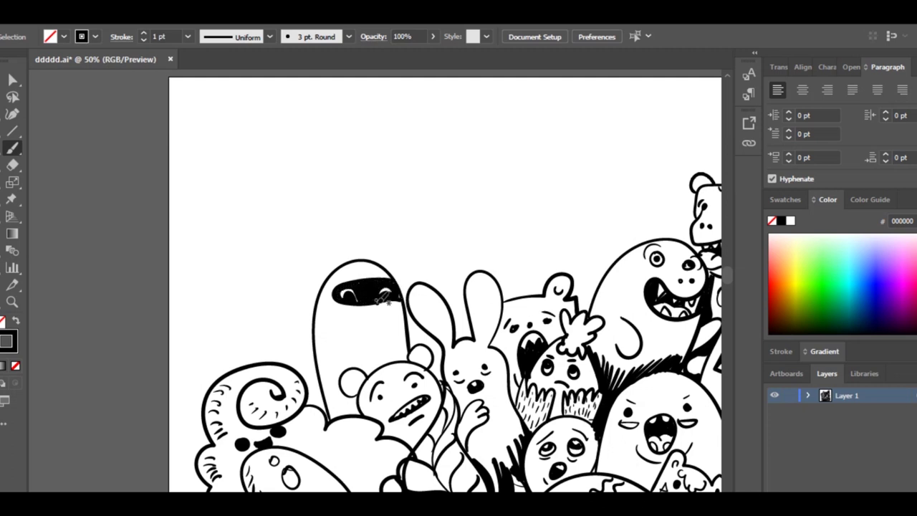
mouse_move(340, 316)
mouse_down()
mouse_move(404, 310)
mouse_move(402, 341)
mouse_move(351, 346)
mouse_move(348, 310)
mouse_move(399, 319)
mouse_move(388, 332)
mouse_move(402, 337)
mouse_move(403, 314)
mouse_move(378, 336)
mouse_move(344, 332)
mouse_move(386, 355)
mouse_up()
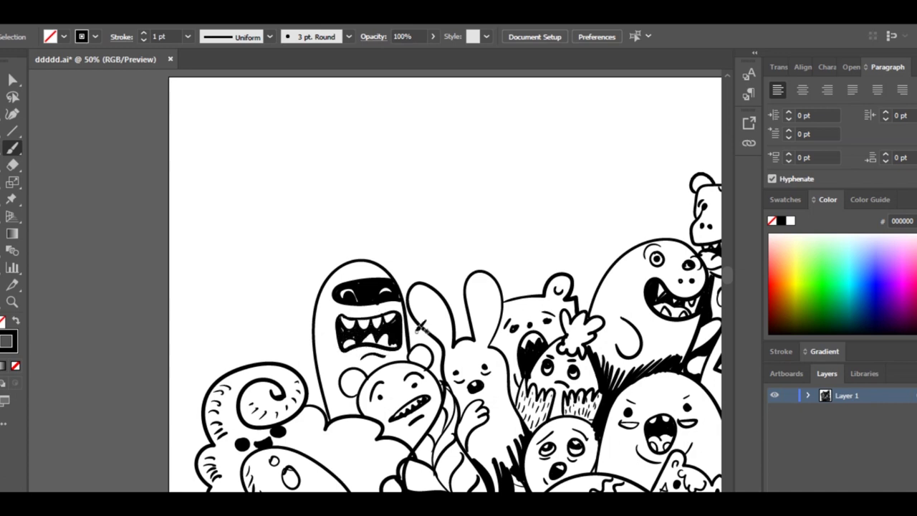
- Paint a rounded character with black eyes and a two-toothed mouth above the spiral horn, plus a smaller spotted one peeking out beside it
mouse_move(226, 366)
mouse_down()
mouse_move(228, 336)
mouse_move(309, 367)
mouse_up()
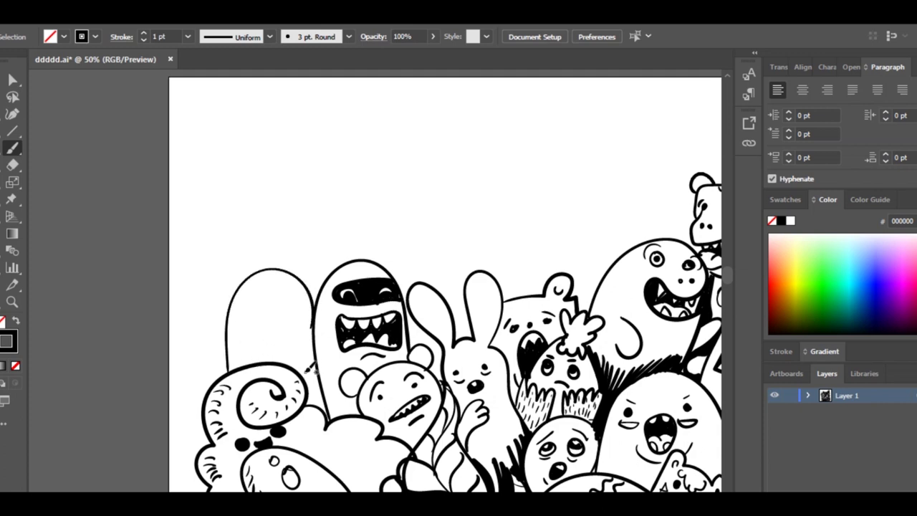
mouse_move(255, 289)
mouse_down()
mouse_move(292, 305)
mouse_move(270, 317)
mouse_move(295, 358)
mouse_up()
mouse_move(248, 321)
mouse_down()
mouse_move(272, 359)
mouse_move(257, 326)
mouse_move(289, 325)
mouse_move(295, 336)
mouse_move(293, 319)
mouse_move(290, 359)
mouse_move(272, 355)
mouse_move(257, 321)
mouse_move(266, 352)
mouse_move(277, 321)
mouse_move(292, 337)
mouse_up()
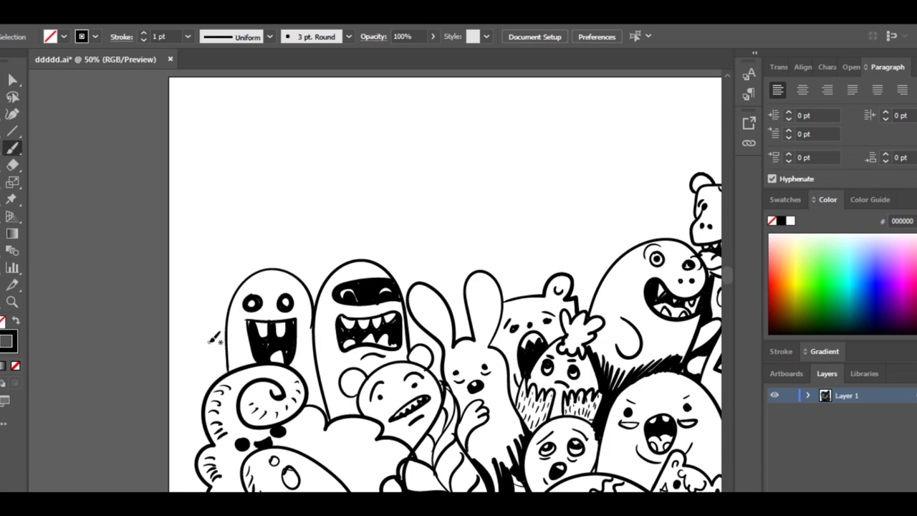
mouse_move(228, 367)
mouse_down()
mouse_move(209, 317)
mouse_move(237, 281)
mouse_move(256, 278)
mouse_up()
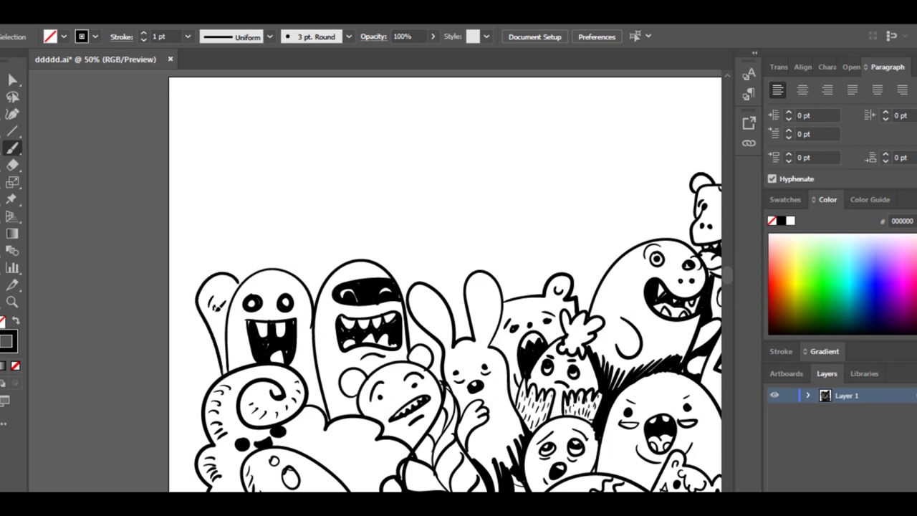
drag(226, 320, 237, 329)
- Paint a smiling mushroom character above the two toothy domed ones, with a wide cap, gill lines and black cap spots
mouse_move(226, 269)
mouse_down()
mouse_move(298, 159)
mouse_move(348, 257)
mouse_up()
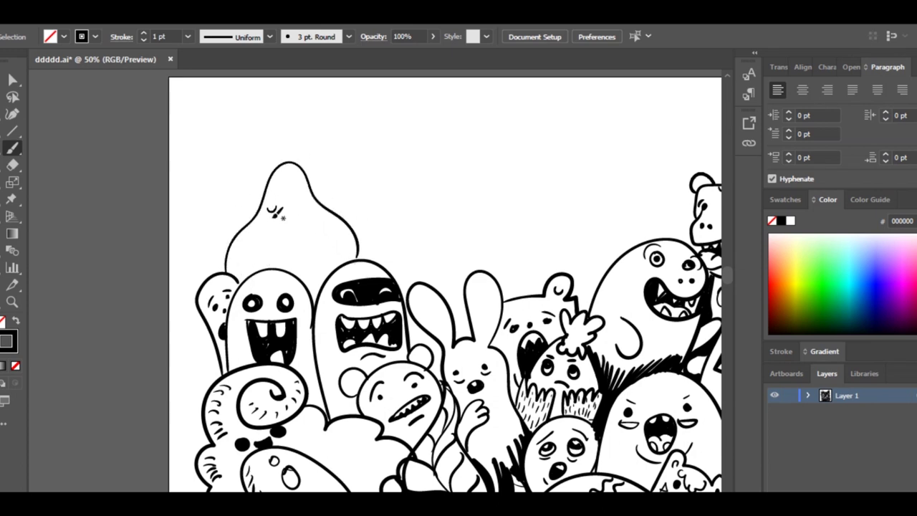
mouse_move(302, 212)
mouse_down()
mouse_move(303, 233)
mouse_move(278, 264)
mouse_move(338, 251)
mouse_up()
mouse_move(263, 202)
mouse_down()
mouse_move(324, 203)
mouse_move(340, 191)
mouse_up()
drag(316, 188, 339, 177)
mouse_move(313, 178)
mouse_down()
mouse_move(339, 163)
mouse_move(311, 147)
mouse_up()
drag(294, 162, 293, 142)
drag(266, 177, 238, 180)
mouse_move(265, 189)
mouse_down()
mouse_move(232, 137)
mouse_move(351, 132)
mouse_move(342, 197)
mouse_up()
drag(291, 109, 295, 116)
drag(255, 120, 278, 134)
- Paint concentric arches behind the rabbit and the fanged bear, with black-filled shapes along the innermost one
drag(459, 241, 390, 234)
drag(340, 336, 342, 323)
drag(373, 290, 417, 266)
mouse_move(484, 273)
mouse_down()
mouse_move(444, 244)
mouse_move(366, 249)
mouse_move(334, 266)
mouse_move(391, 231)
mouse_move(487, 250)
mouse_move(496, 273)
mouse_up()
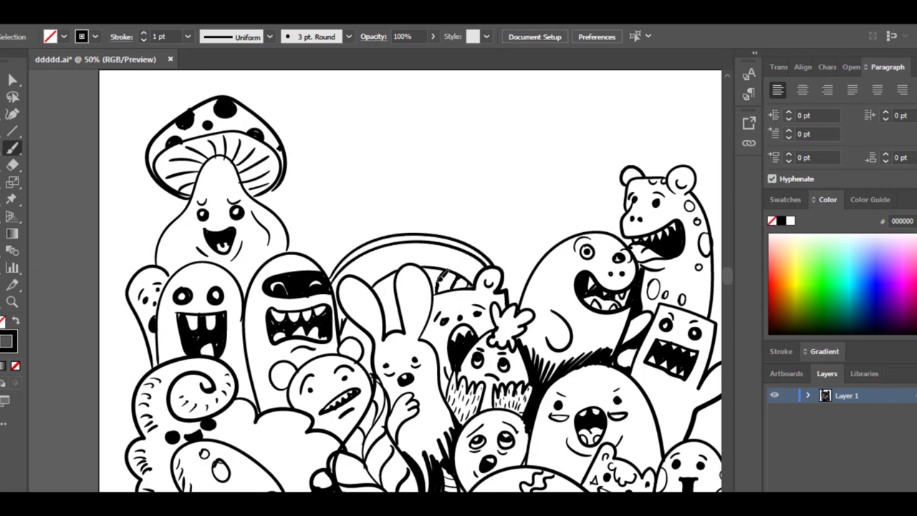
drag(403, 274, 387, 307)
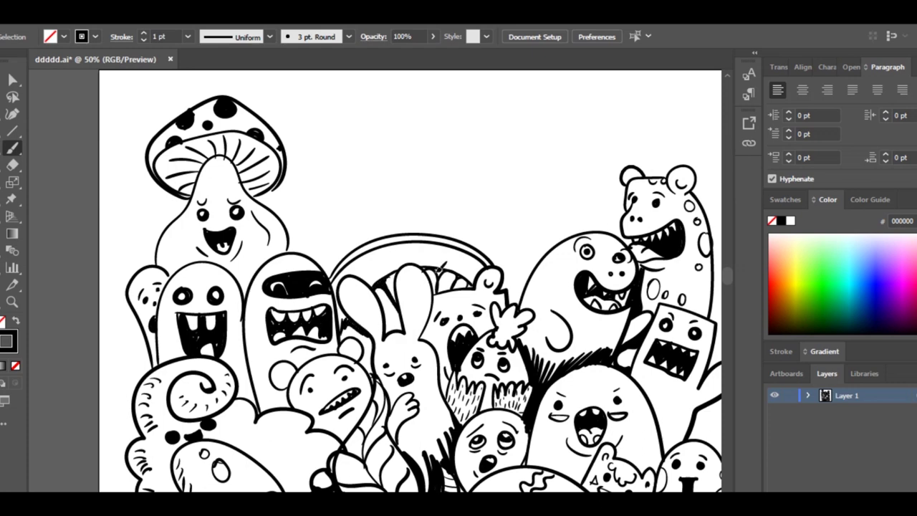
- Decorate the arch's band with a zigzag line and small dots inside its triangles
mouse_move(356, 265)
mouse_down()
mouse_move(396, 247)
mouse_move(458, 245)
mouse_move(469, 279)
mouse_move(358, 278)
mouse_move(445, 209)
mouse_move(522, 287)
mouse_up()
click(373, 259)
click(349, 278)
click(403, 255)
click(414, 259)
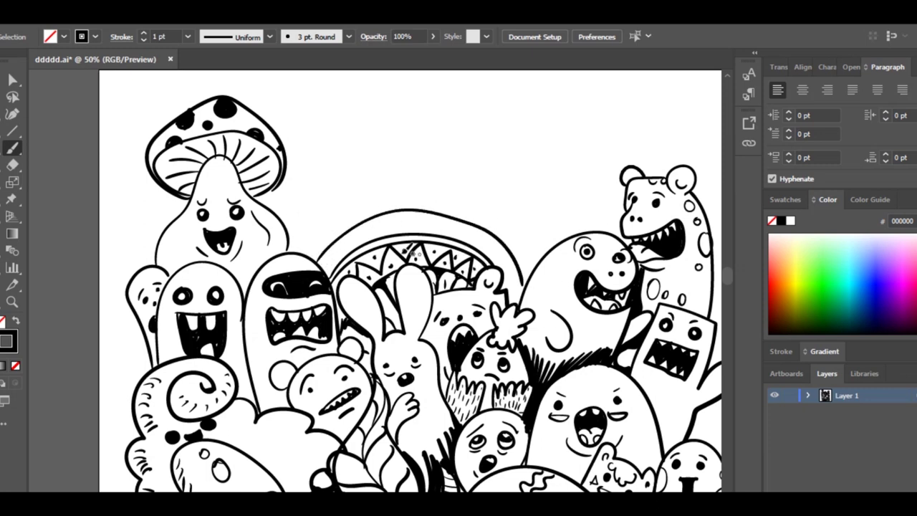
- Add an outer band to the arch, filled with wavy lines and small curves, and edge it with a scalloped rim
mouse_move(328, 265)
mouse_down()
mouse_move(429, 215)
mouse_move(523, 292)
mouse_up()
drag(345, 248, 357, 239)
drag(374, 235, 445, 234)
drag(450, 235, 463, 240)
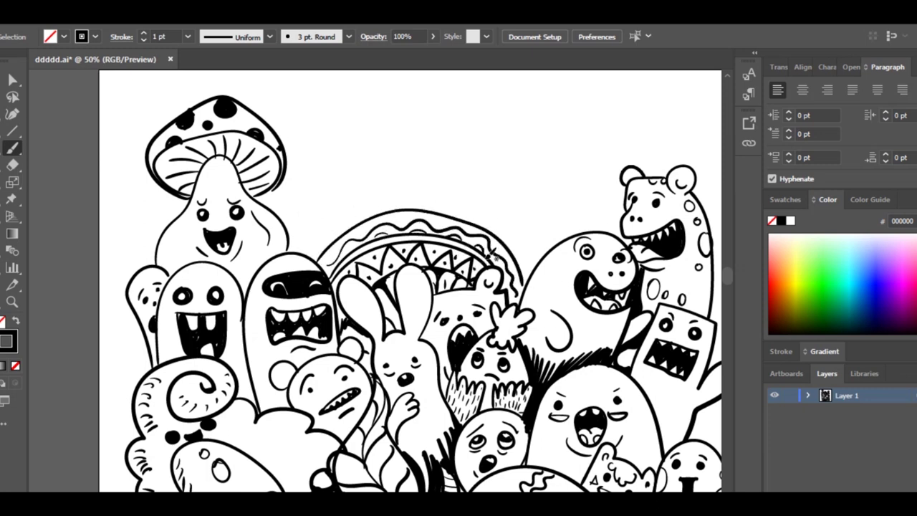
drag(361, 230, 416, 219)
drag(434, 222, 448, 227)
mouse_move(321, 260)
mouse_down()
mouse_move(464, 203)
mouse_move(529, 281)
mouse_up()
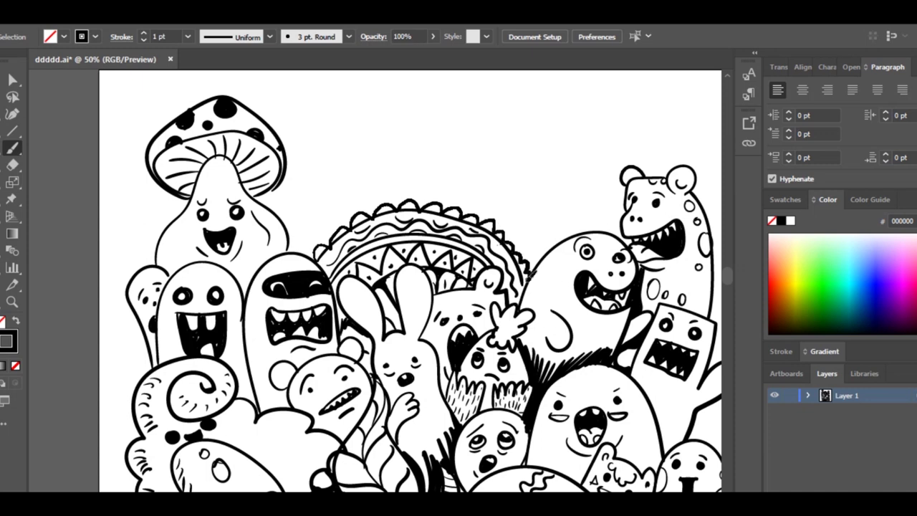
- Paint a tall domed character wearing a wavy-brimmed hat, rising behind the round two-nostrilled monster
mouse_move(451, 264)
mouse_down()
mouse_move(461, 254)
mouse_move(420, 310)
mouse_up()
mouse_move(445, 304)
mouse_down()
mouse_move(444, 268)
mouse_move(527, 283)
mouse_move(528, 324)
mouse_up()
mouse_move(443, 240)
mouse_down()
mouse_move(480, 189)
mouse_move(516, 241)
mouse_up()
drag(443, 205, 518, 199)
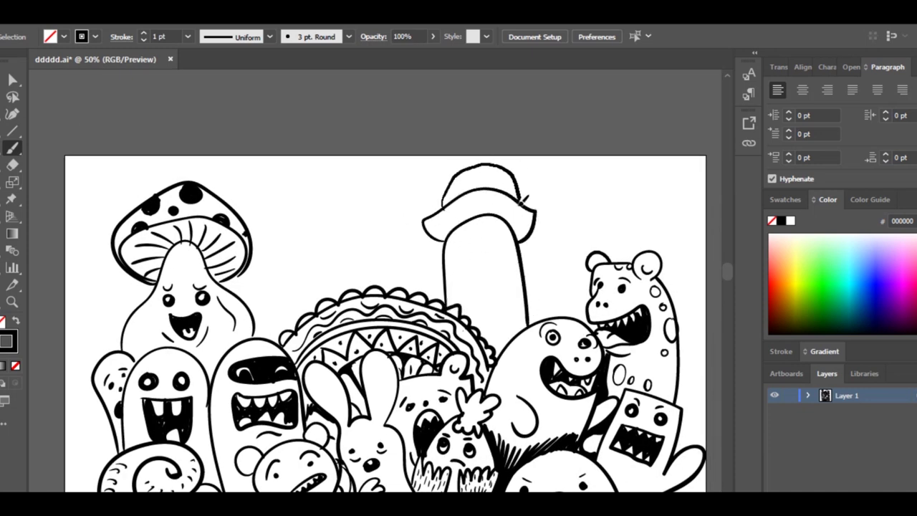
- Give the hatted character closed eyes, a black laughing mouth with fangs, a hair curl and wavy body patches
drag(448, 248, 462, 242)
mouse_move(484, 242)
mouse_down()
mouse_move(504, 243)
mouse_move(476, 287)
mouse_move(496, 255)
mouse_move(493, 276)
mouse_up()
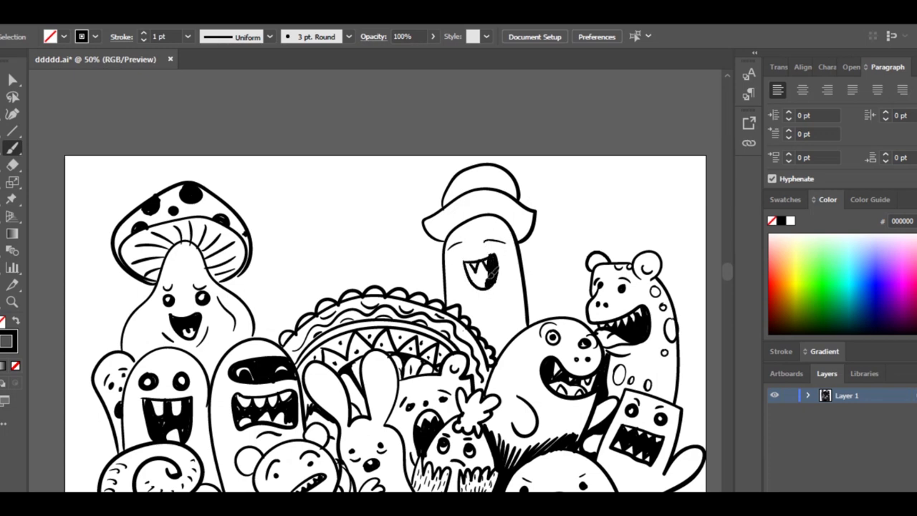
drag(447, 293, 478, 326)
mouse_move(517, 265)
mouse_down()
mouse_move(524, 321)
mouse_move(520, 303)
mouse_up()
drag(492, 334, 513, 335)
drag(478, 222, 484, 229)
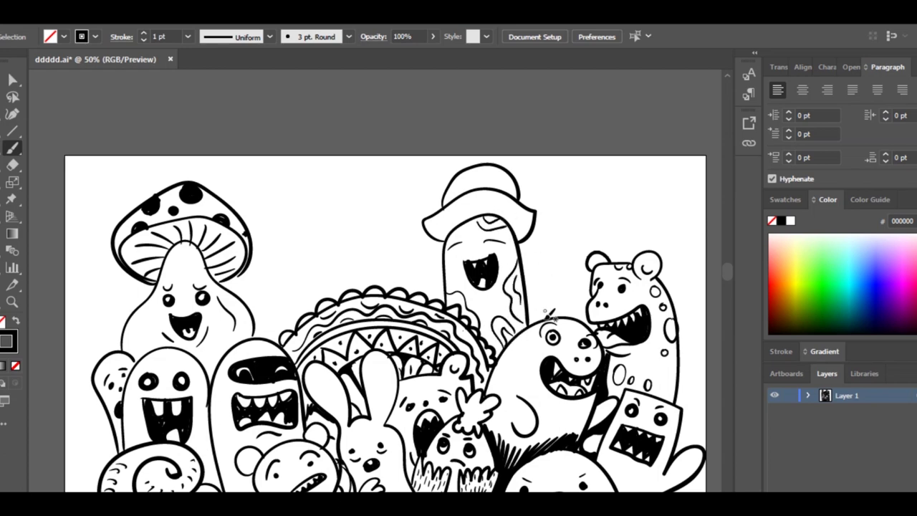
- Paint a curly-haired character with black eyes and a fanged smile behind the spotted long-necked animal
drag(573, 250, 528, 291)
mouse_move(497, 356)
mouse_down()
mouse_move(551, 270)
mouse_move(586, 295)
mouse_up()
drag(512, 307, 540, 335)
drag(507, 338, 545, 335)
mouse_move(517, 349)
mouse_down()
mouse_move(532, 347)
mouse_move(496, 306)
mouse_up()
drag(500, 298, 521, 280)
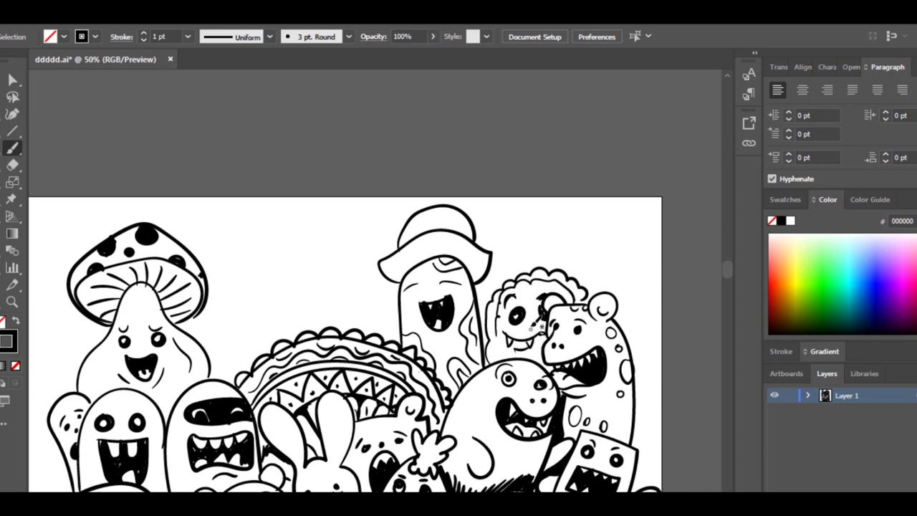
- Add two striped horns to the curly-haired fanged character's head
drag(573, 319, 586, 366)
drag(516, 328, 529, 325)
drag(513, 303, 527, 299)
drag(515, 310, 528, 307)
drag(516, 319, 594, 328)
drag(579, 319, 595, 316)
- Paint long curved leaves fanning out behind the spotted long-necked animal's head and back
drag(614, 331, 630, 293)
mouse_move(614, 288)
mouse_down()
mouse_move(650, 244)
mouse_move(616, 294)
mouse_up()
mouse_move(616, 288)
mouse_down()
mouse_move(649, 249)
mouse_move(646, 298)
mouse_move(620, 300)
mouse_up()
mouse_move(695, 330)
mouse_down()
mouse_move(633, 248)
mouse_move(620, 294)
mouse_move(583, 241)
mouse_up()
drag(586, 244, 612, 282)
mouse_move(604, 285)
mouse_down()
mouse_move(621, 332)
mouse_move(600, 285)
mouse_up()
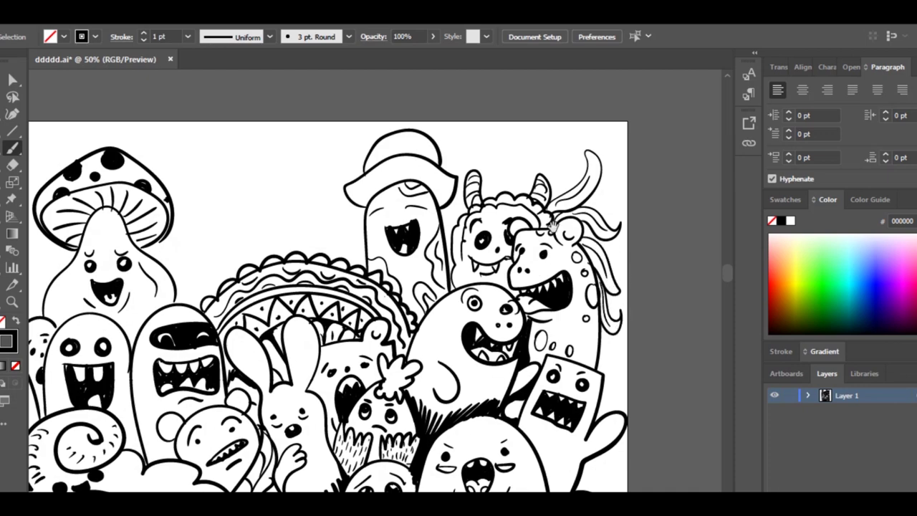
- Paint a cluster of pointed, veined leaves beside the hatted character, above the scalloped arch
drag(552, 225, 603, 289)
mouse_move(589, 350)
mouse_down()
mouse_move(523, 292)
mouse_move(594, 343)
mouse_up()
mouse_move(584, 308)
mouse_down()
mouse_move(536, 255)
mouse_move(594, 326)
mouse_up()
drag(573, 236, 600, 267)
drag(565, 342, 622, 313)
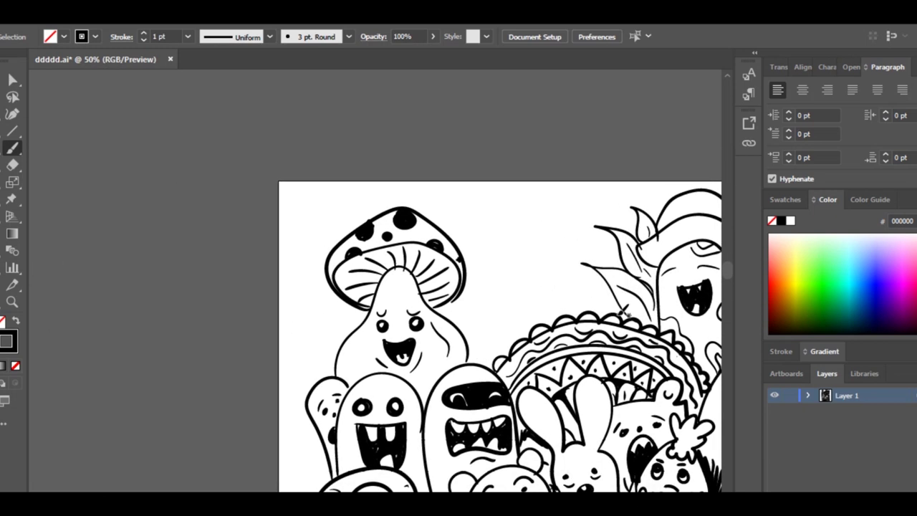
- Paint a sad-eyed, black-mouthed character behind the leaves above the arch and surround its head with dense curly hair
mouse_move(563, 313)
mouse_down()
mouse_move(581, 266)
mouse_move(600, 276)
mouse_move(581, 301)
mouse_move(605, 298)
mouse_up()
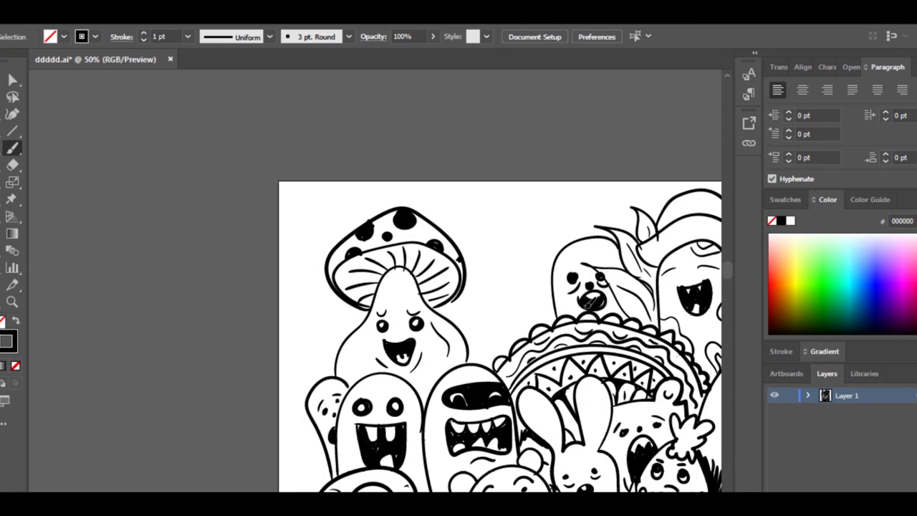
mouse_move(544, 281)
mouse_down()
mouse_move(535, 243)
mouse_move(615, 215)
mouse_move(629, 233)
mouse_up()
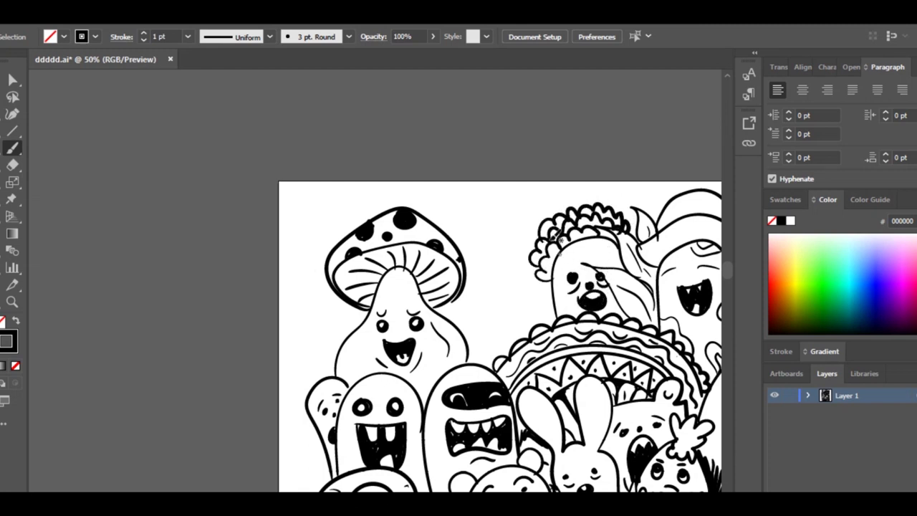
- Paint curling swirl plants between the mushroom and the curly-haired character, and fill the gap beside them black
drag(546, 304, 598, 293)
mouse_move(521, 349)
mouse_down()
mouse_move(529, 296)
mouse_move(522, 337)
mouse_up()
mouse_move(550, 313)
mouse_down()
mouse_move(535, 331)
mouse_move(530, 312)
mouse_up()
mouse_move(542, 350)
mouse_down()
mouse_move(565, 295)
mouse_move(554, 335)
mouse_up()
drag(564, 276, 548, 266)
mouse_move(581, 312)
mouse_down()
mouse_move(570, 327)
mouse_move(582, 290)
mouse_move(602, 312)
mouse_up()
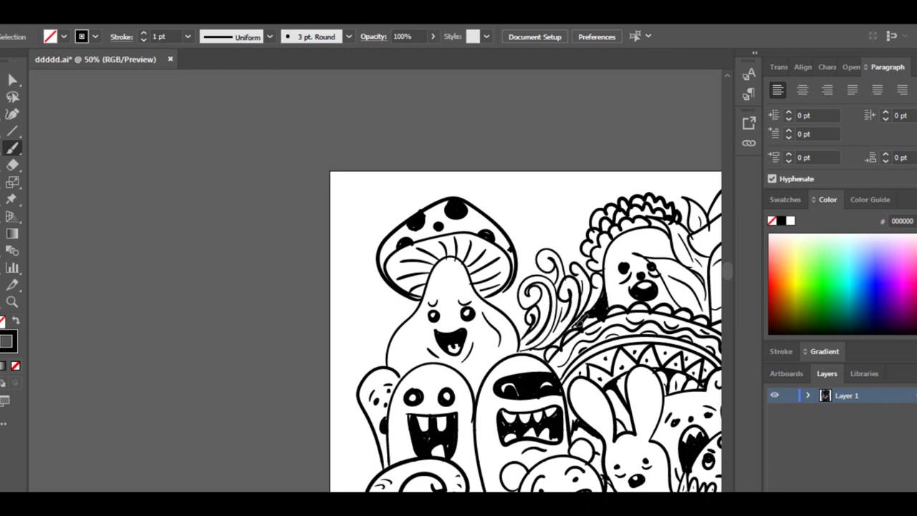
- Shade the gaps along the artboard's right edge with black hatching around the square monster's raised arm
mouse_move(518, 281)
mouse_down()
mouse_move(504, 314)
mouse_move(517, 354)
mouse_move(157, 169)
mouse_up()
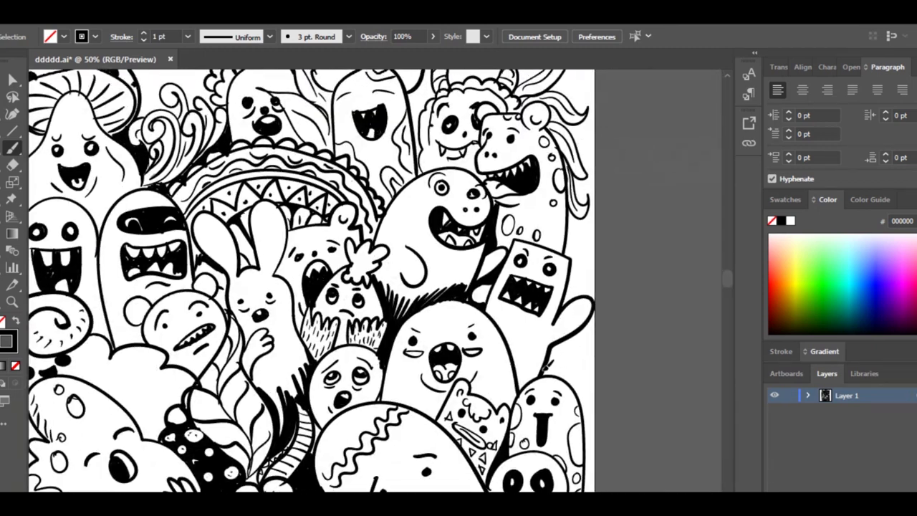
mouse_move(550, 365)
mouse_down()
mouse_move(559, 373)
mouse_move(580, 365)
mouse_move(556, 353)
mouse_move(564, 349)
mouse_up()
drag(583, 288, 571, 220)
drag(437, 290, 524, 263)
- Add more spirals and contour lines to the swirl plants beside the mushroom
scroll(522, 262, up, 5)
scroll(523, 261, left, 5)
drag(454, 309, 466, 306)
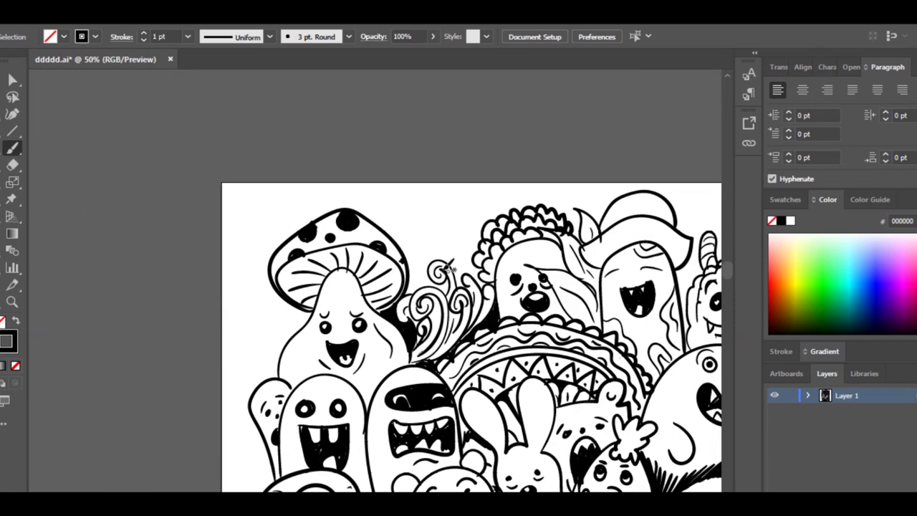
mouse_move(407, 293)
mouse_down()
mouse_move(447, 262)
mouse_move(462, 270)
mouse_up()
mouse_move(409, 282)
mouse_down()
mouse_move(446, 250)
mouse_move(461, 268)
mouse_up()
- Fill the space from the mushroom cap to the curly hair with wavy lines, and blacken gaps around the neighbouring leaves
mouse_move(412, 265)
mouse_down()
mouse_move(461, 257)
mouse_move(408, 229)
mouse_move(430, 204)
mouse_move(380, 216)
mouse_move(418, 208)
mouse_up()
drag(464, 218, 507, 209)
mouse_move(584, 245)
mouse_down()
mouse_move(502, 254)
mouse_move(516, 278)
mouse_up()
drag(500, 289, 514, 318)
mouse_move(592, 329)
mouse_down()
mouse_move(546, 274)
mouse_move(561, 304)
mouse_up()
drag(559, 280, 561, 252)
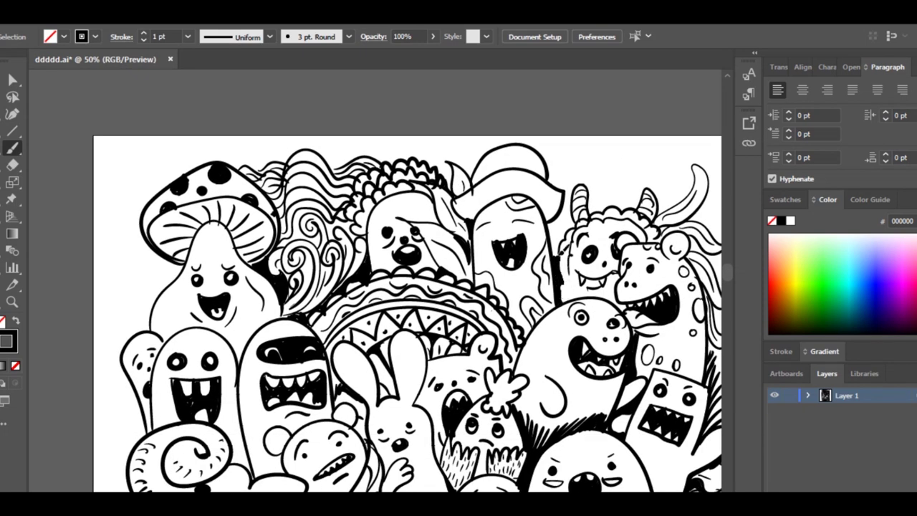
- Add bumpy curl lines inside the fluffy cloud shape below the round-eared bear, and bring the whole artboard into view
drag(557, 422, 566, 261)
drag(545, 231, 550, 256)
drag(429, 250, 498, 250)
drag(432, 232, 438, 254)
mouse_move(330, 273)
mouse_down()
mouse_move(374, 247)
mouse_move(371, 288)
mouse_up()
drag(498, 346, 440, 225)
drag(297, 197, 370, 228)
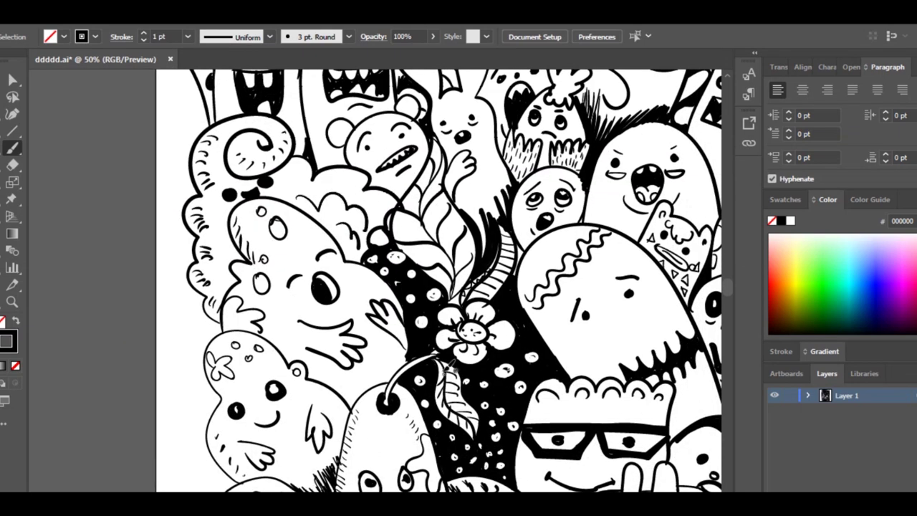
key(ctrl+minus)
key(ctrl+minus)
key(ctrl+minus)
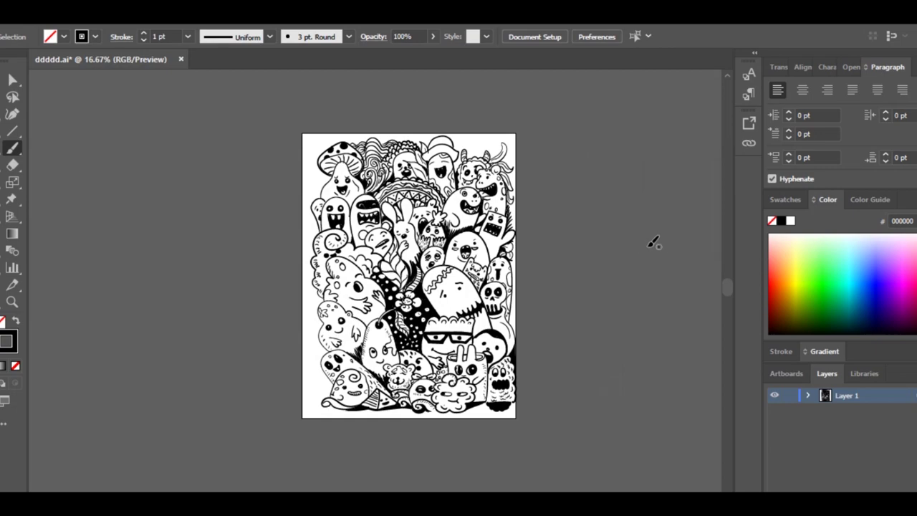